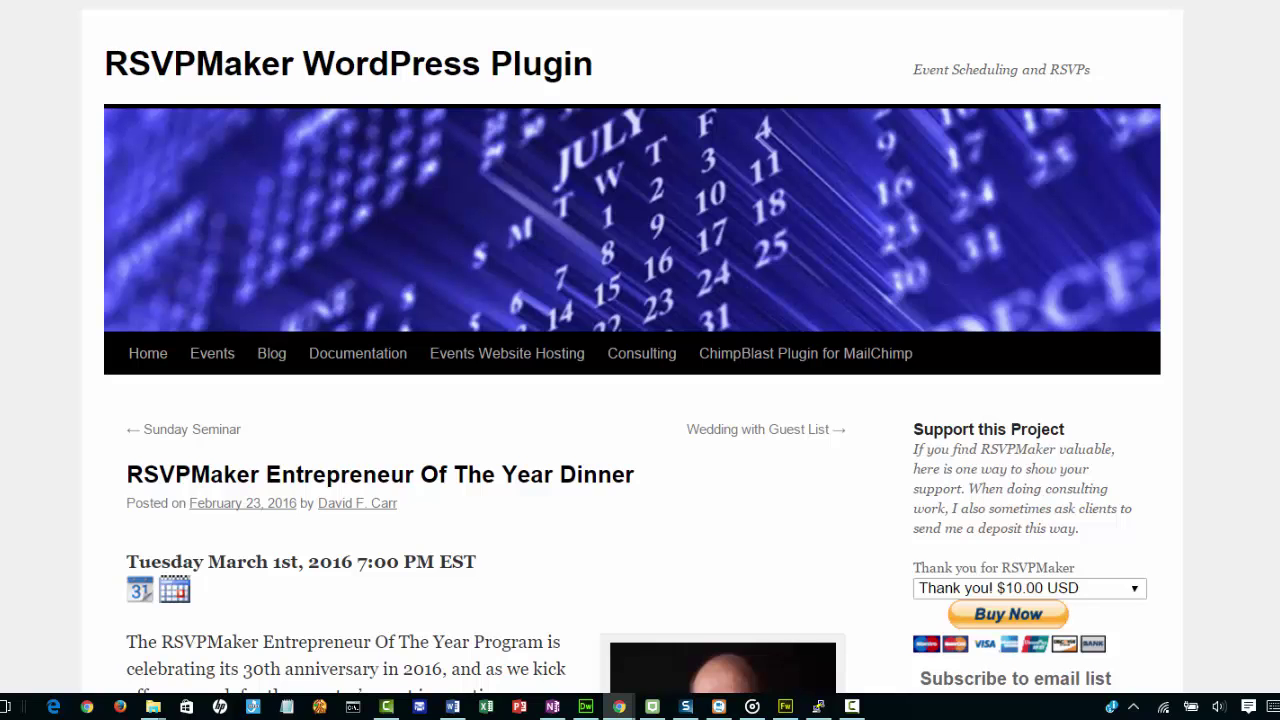
Scroll down the Entrepreneur Of The Year Dinner page to the RSVP Now form.
{"action": "scroll", "coordinate": [640, 350], "scroll_direction": "down", "scroll_amount": 4}
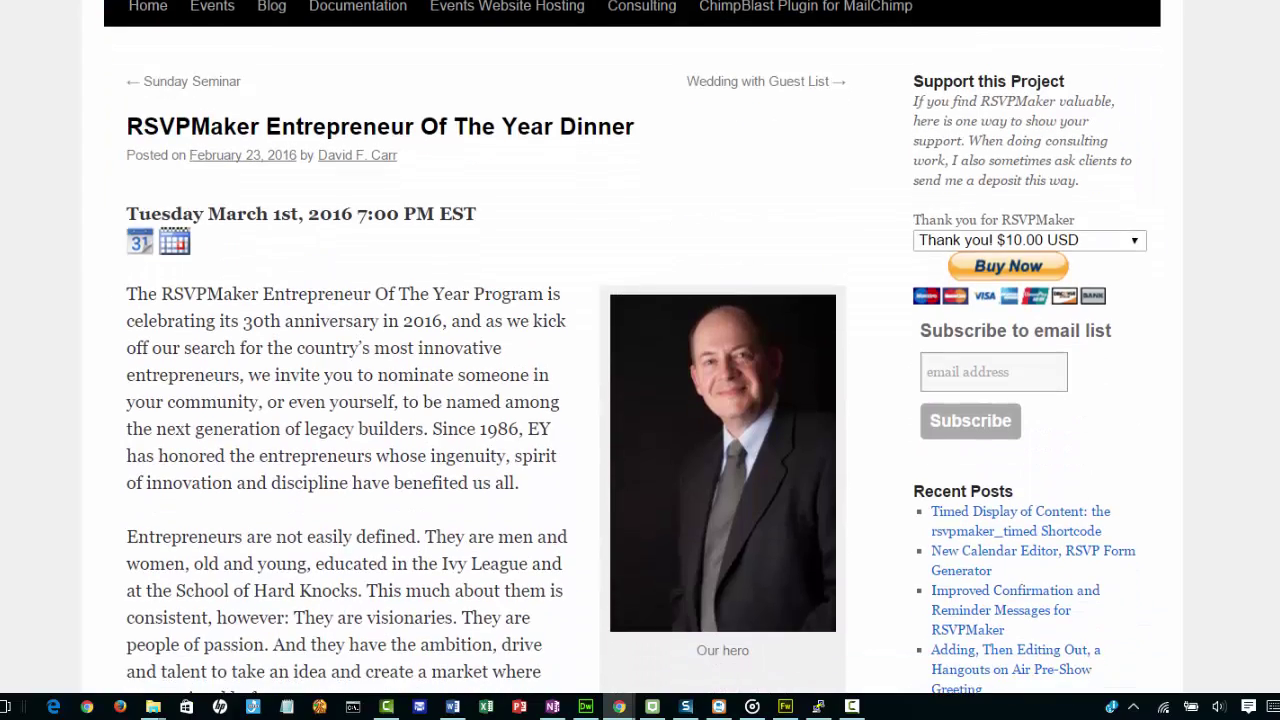
{"action": "scroll", "coordinate": [640, 350], "scroll_direction": "down", "scroll_amount": 1}
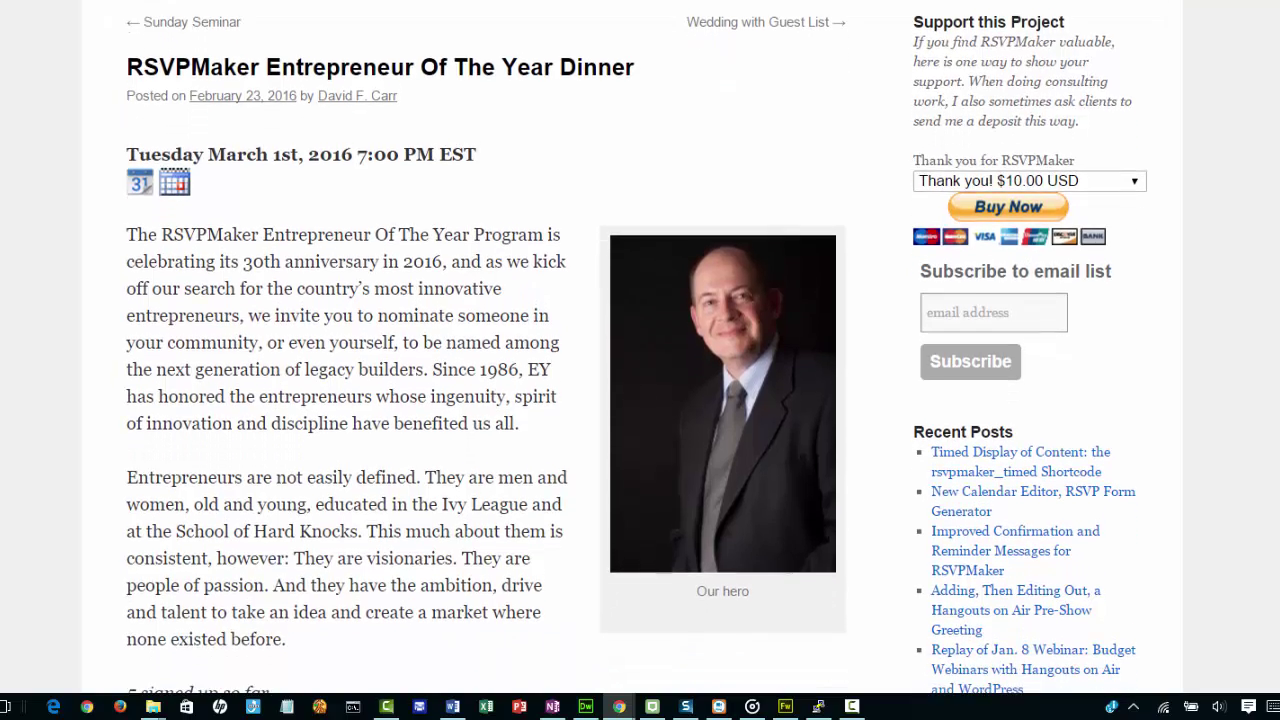
{"action": "scroll", "coordinate": [640, 350], "scroll_direction": "down", "scroll_amount": 4}
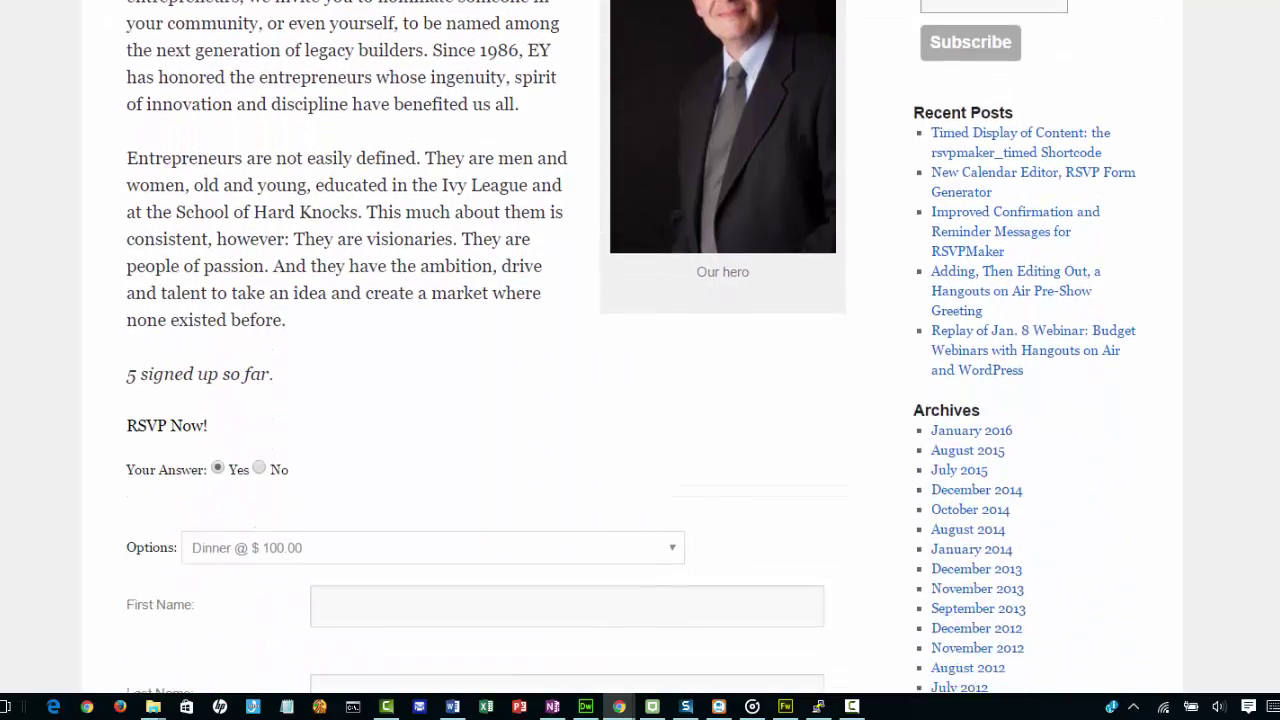
{"action": "scroll", "coordinate": [640, 350], "scroll_direction": "down", "scroll_amount": 4}
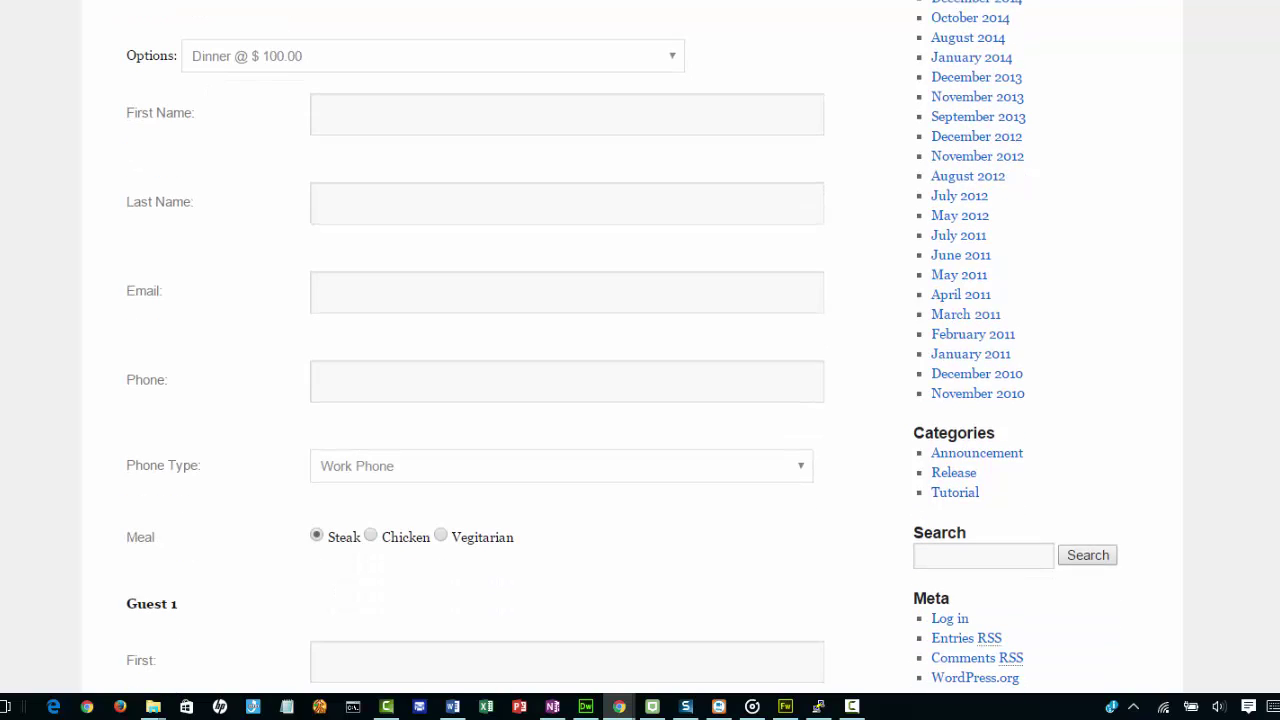
Choose Dinner + Reception @ $150, enter the attendee's name, email and phone, and pick Chicken.
{"action": "left_click", "coordinate": [643, 66]}
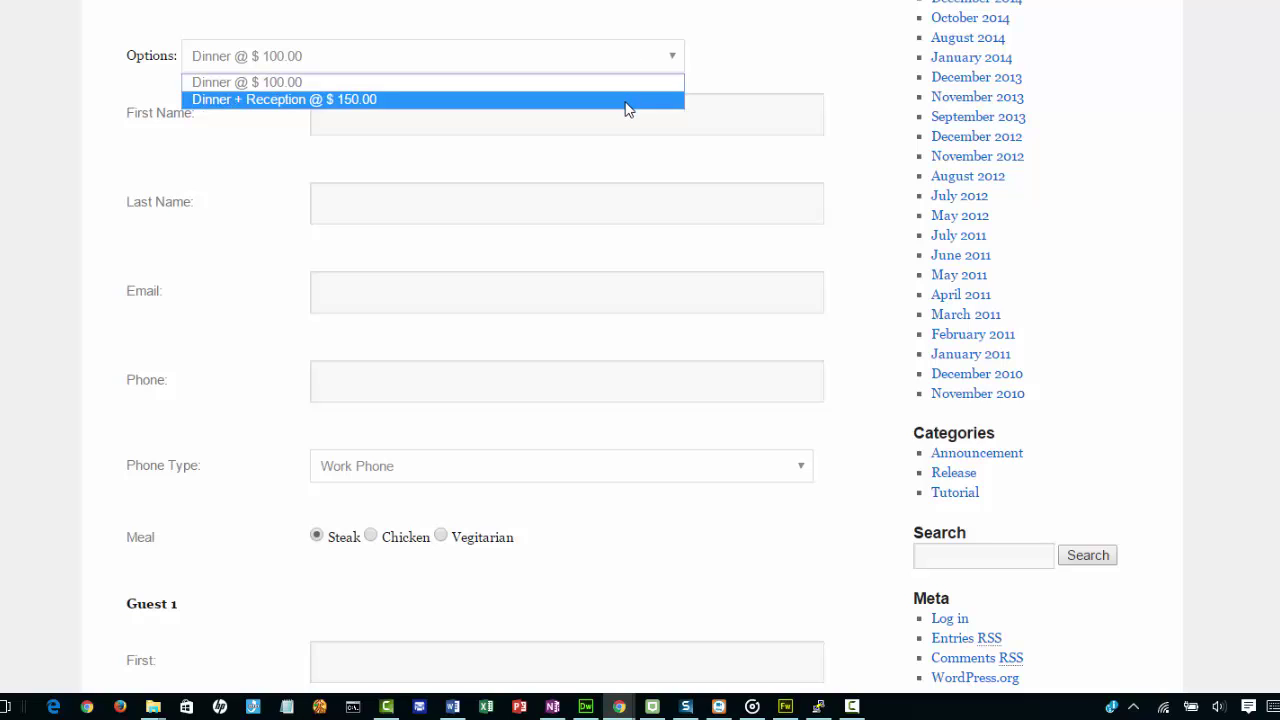
{"action": "left_click", "coordinate": [626, 100]}
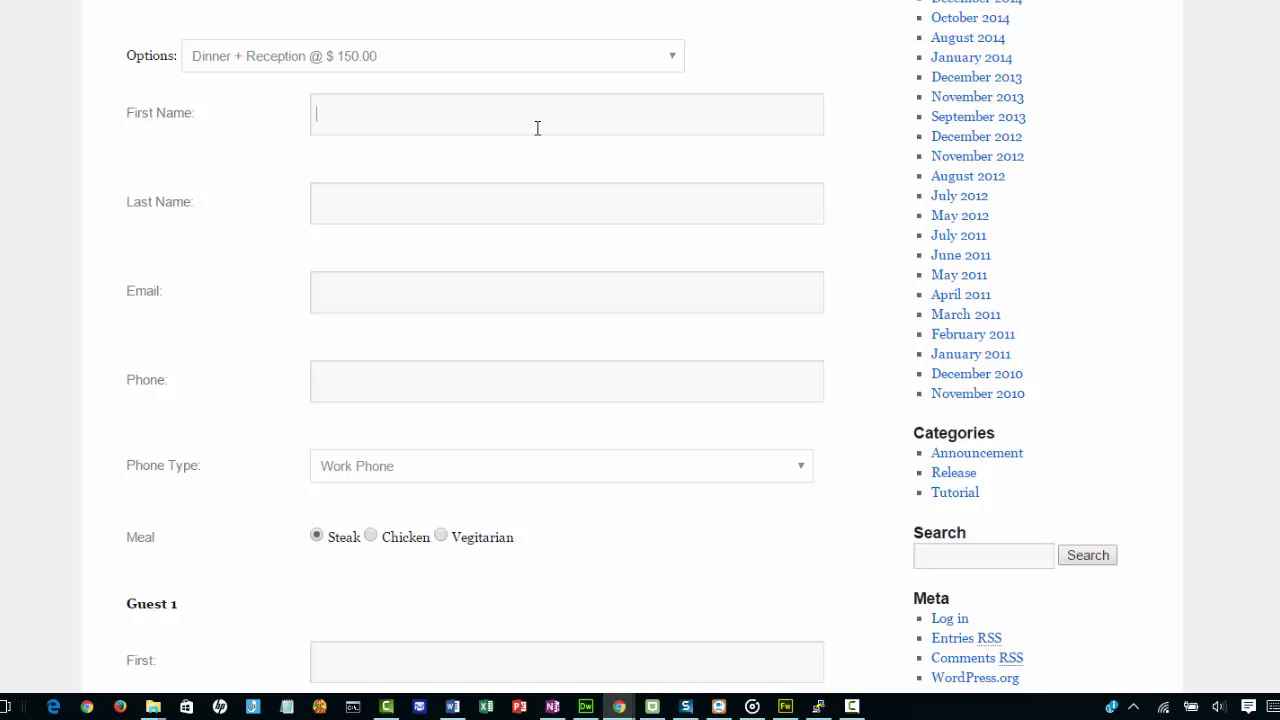
{"action": "type", "text": "Testy"}
{"action": "key", "text": "Tab"}
{"action": "type", "text": "Tes"}
{"action": "type", "text": "ter"}
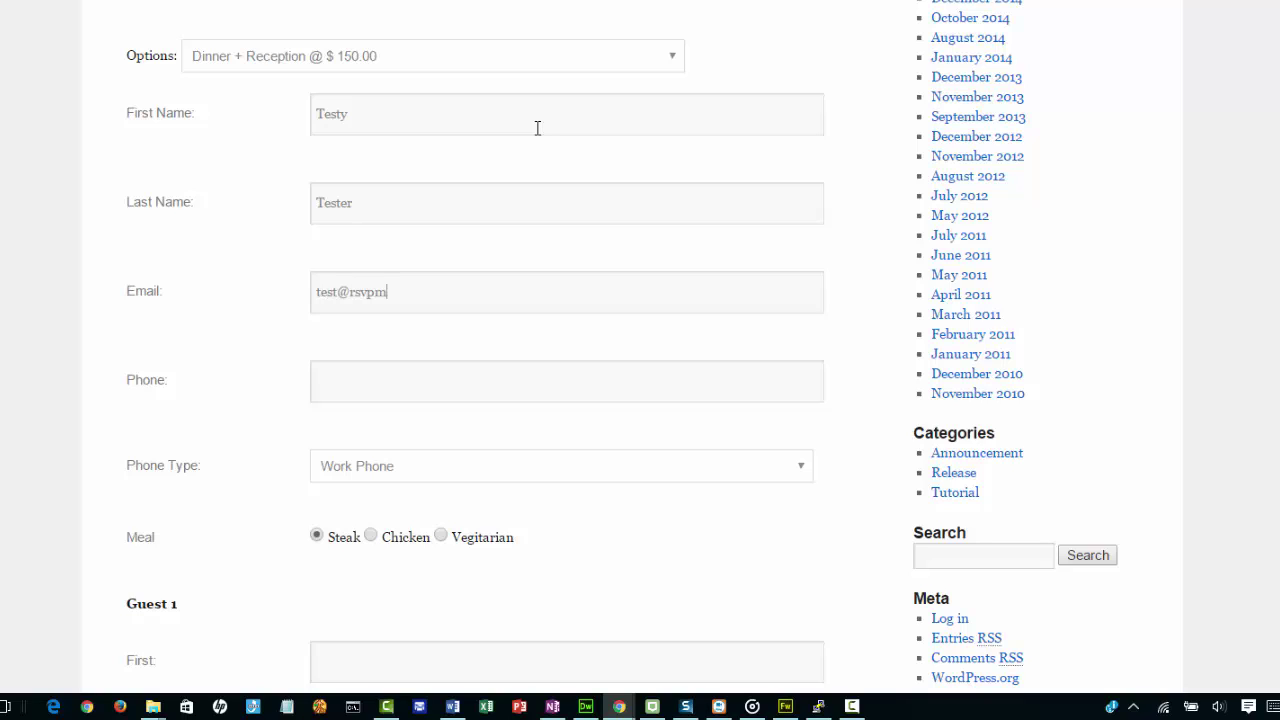
{"action": "key", "text": "Tab"}
{"action": "type", "text": "954-555-1212"}
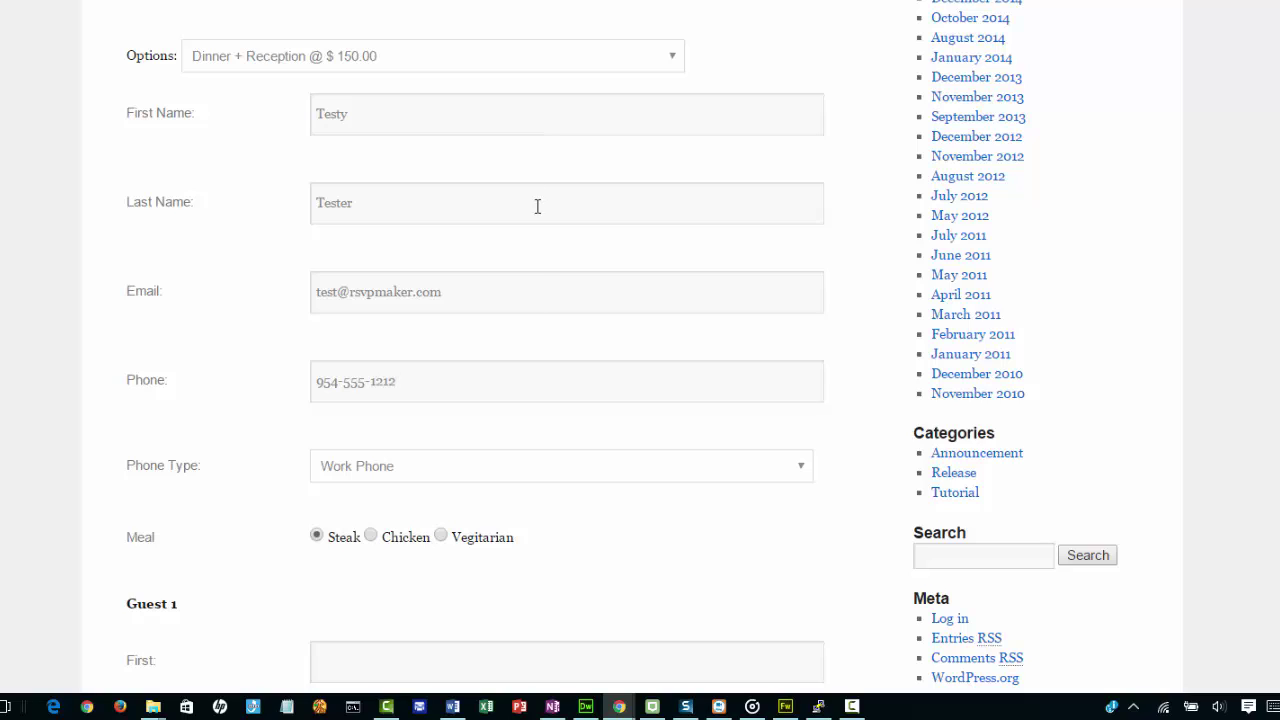
{"action": "left_click", "coordinate": [371, 537]}
{"action": "scroll", "coordinate": [640, 360], "scroll_direction": "down", "scroll_amount": 4}
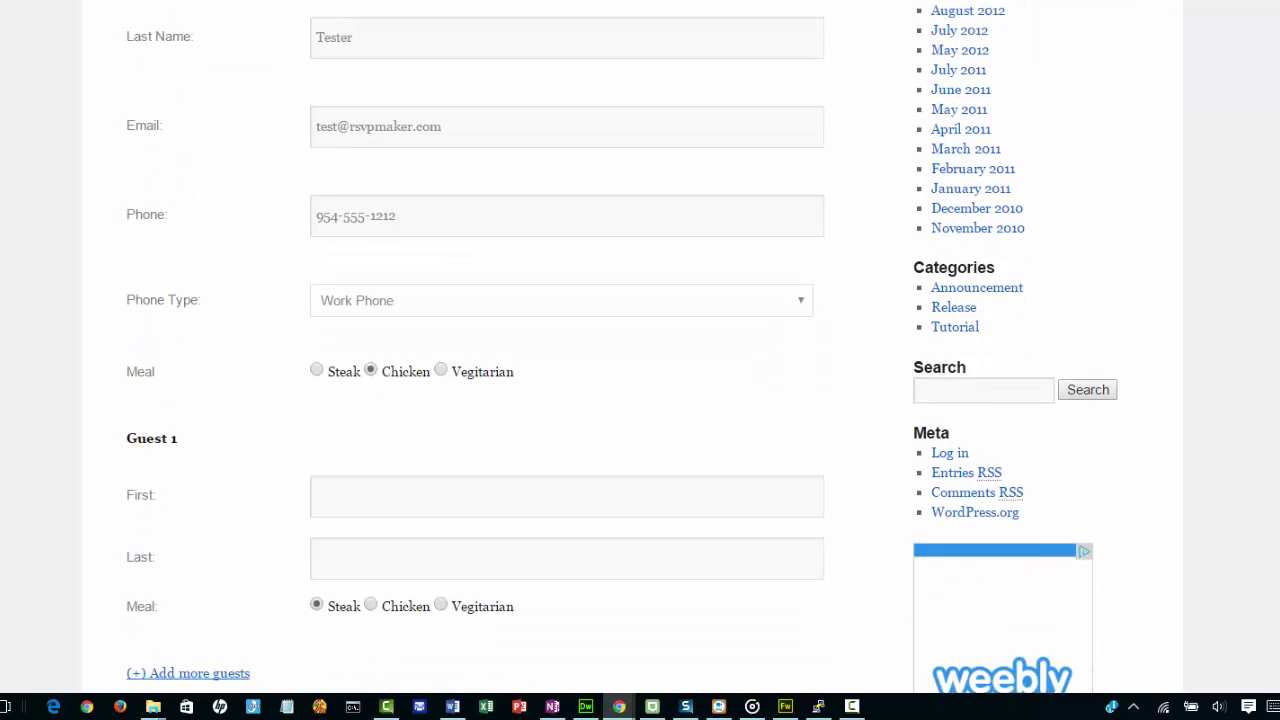
{"action": "scroll", "coordinate": [880, 487], "scroll_direction": "up", "scroll_amount": 2}
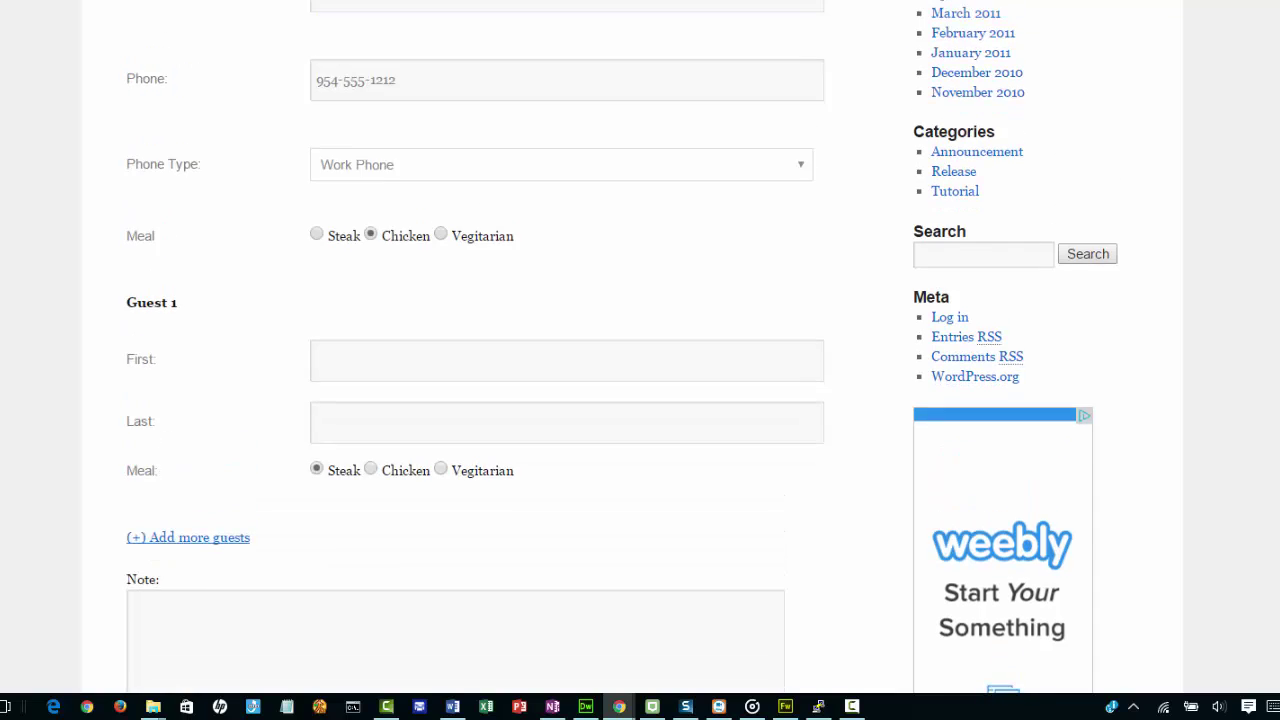
Enter the first guest's name with a Vegitarian meal, then add a second guest and their name.
{"action": "left_click", "coordinate": [471, 458]}
{"action": "type", "text": "Sara"}
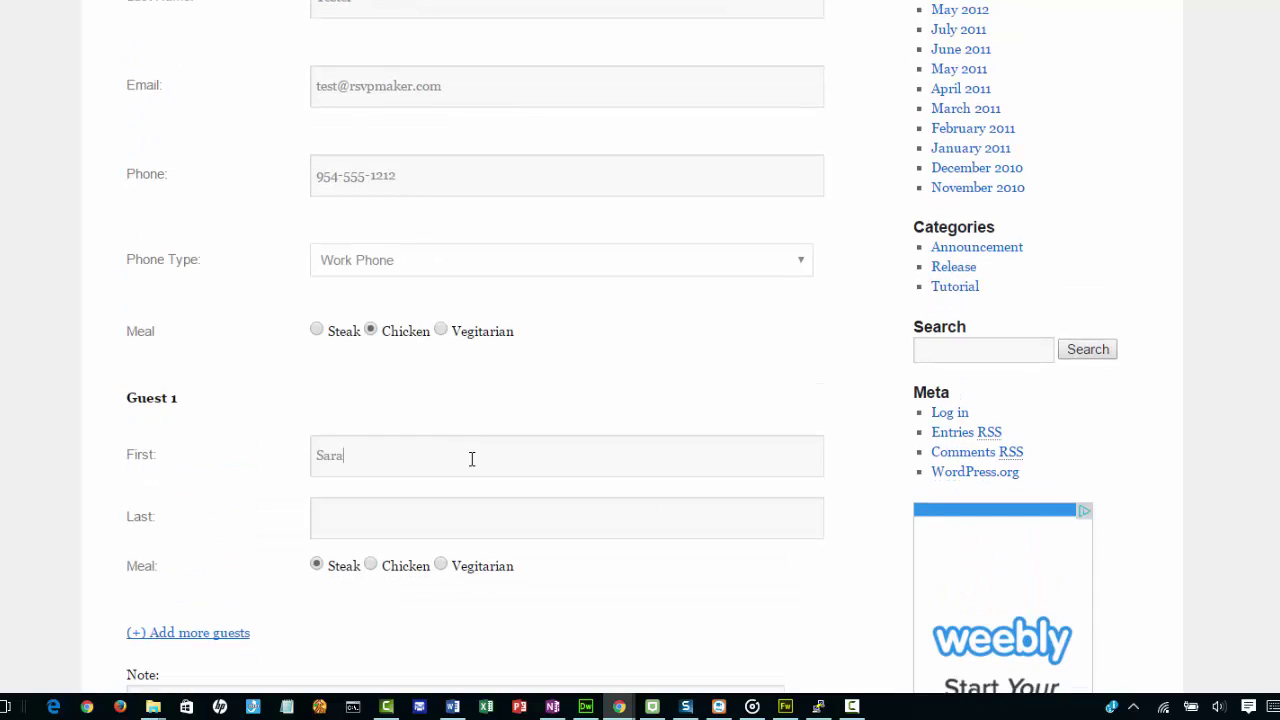
{"action": "type", "text": "Tester"}
{"action": "left_click", "coordinate": [442, 566]}
{"action": "scroll", "coordinate": [640, 360], "scroll_direction": "down", "scroll_amount": 2}
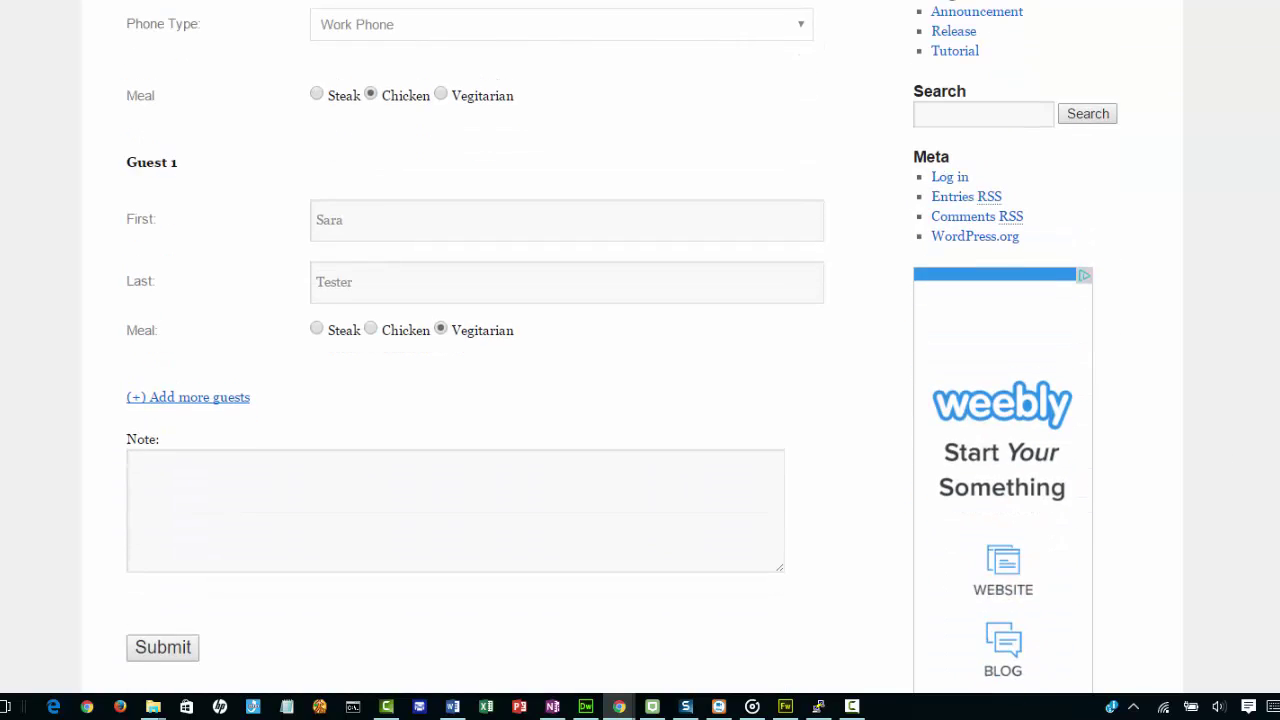
{"action": "left_click", "coordinate": [198, 400]}
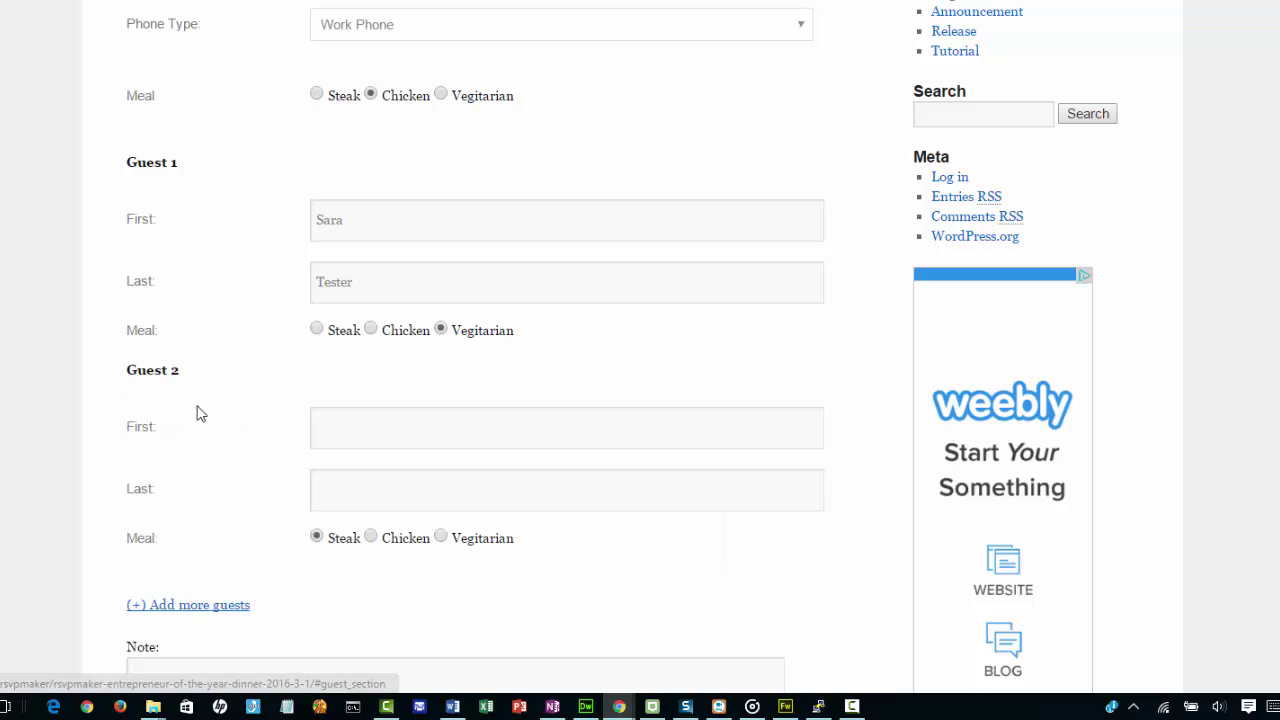
{"action": "left_click", "coordinate": [379, 428]}
{"action": "type", "text": "Steph"}
{"action": "type", "text": "en"}
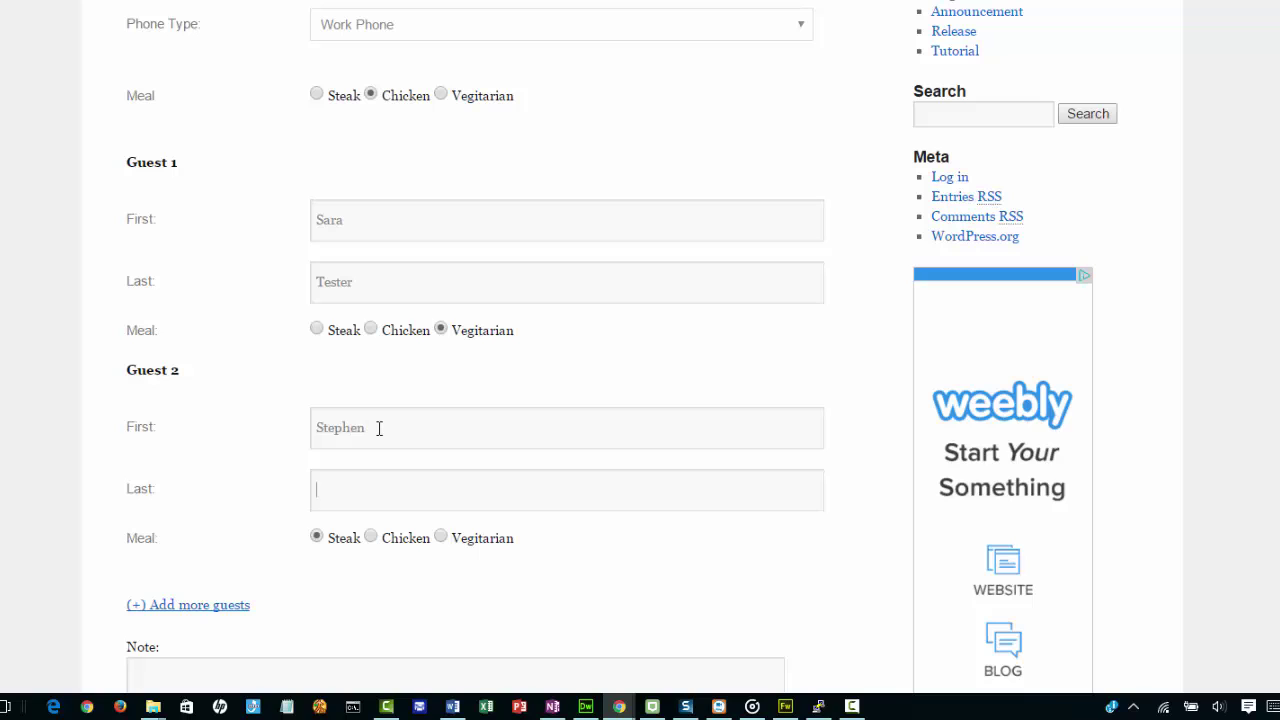
{"action": "type", "text": "Test"}
{"action": "scroll", "coordinate": [640, 360], "scroll_direction": "down", "scroll_amount": 4}
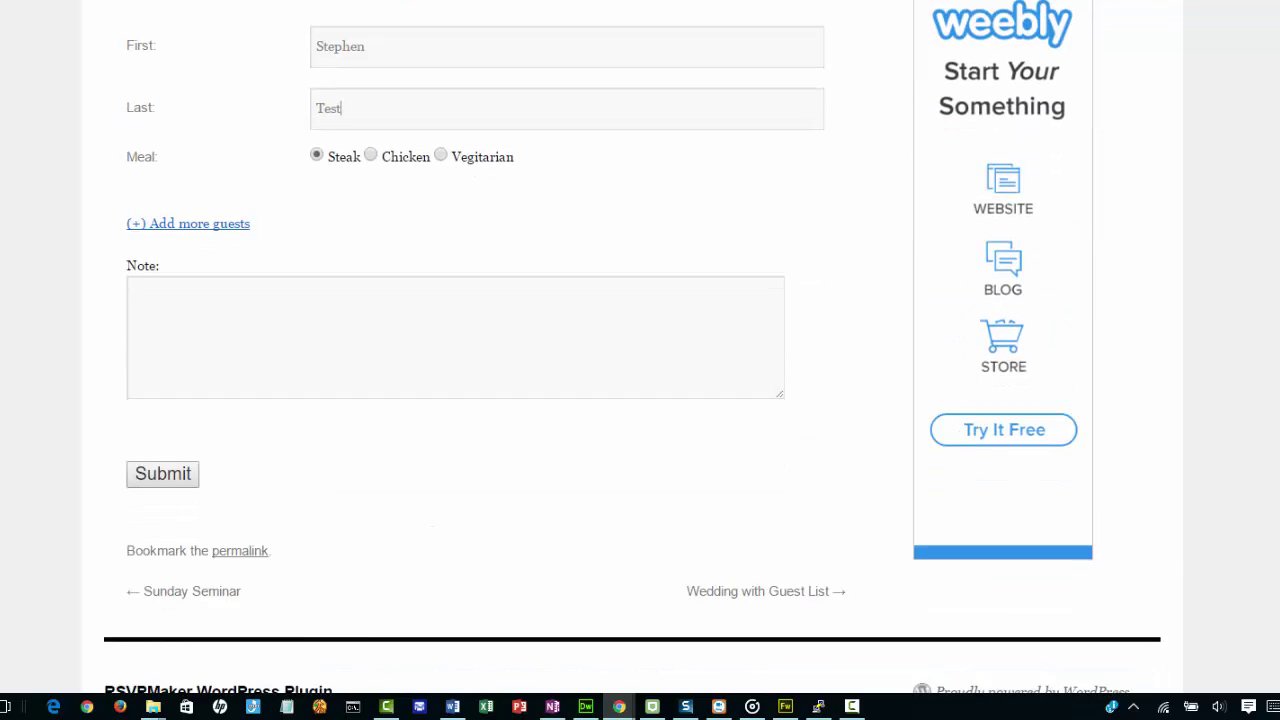
Submit the RSVP and scroll to the 450.00 USD PayPal payment summary.
{"action": "left_click", "coordinate": [168, 491]}
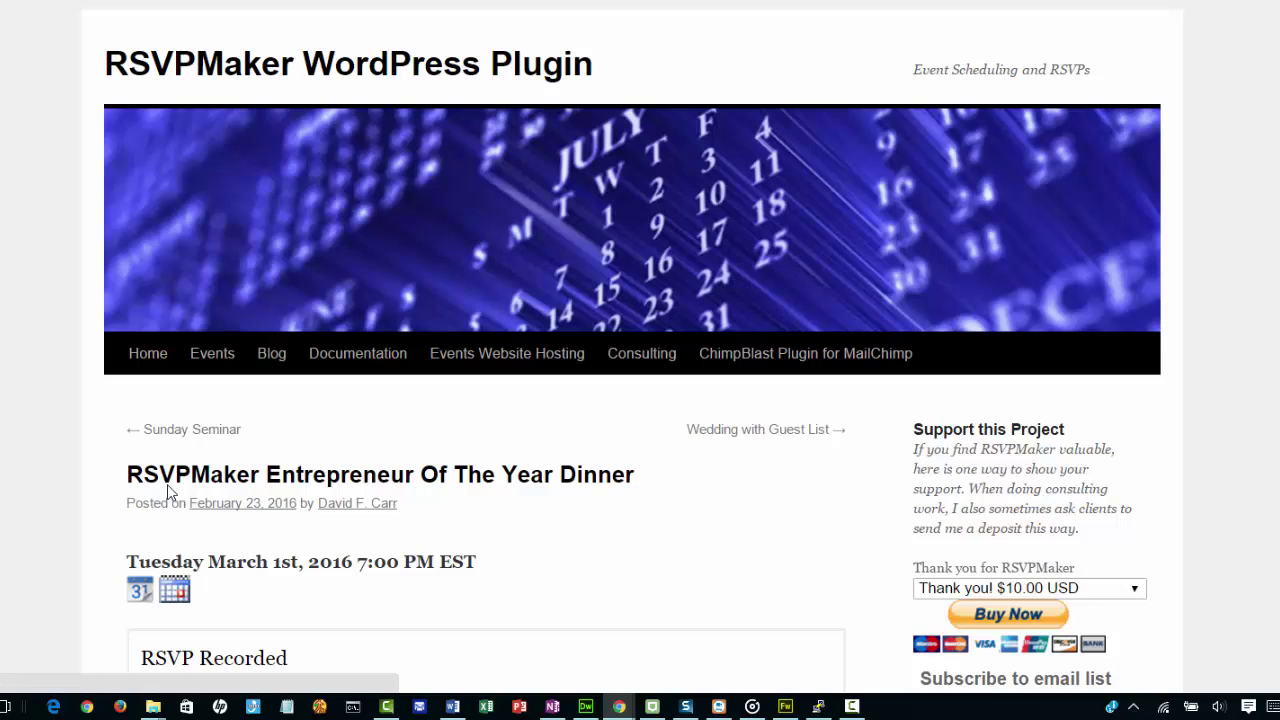
{"action": "scroll", "coordinate": [640, 360], "scroll_direction": "down", "scroll_amount": 3}
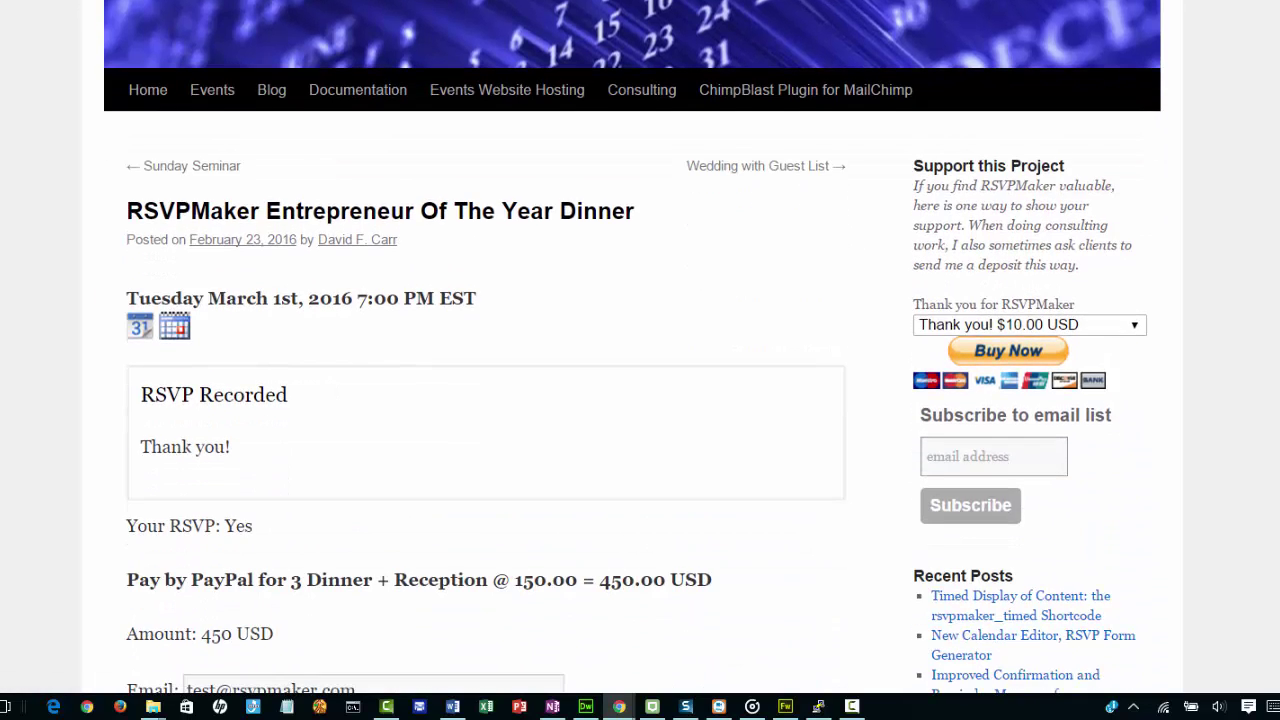
{"action": "scroll", "coordinate": [640, 360], "scroll_direction": "down", "scroll_amount": 2}
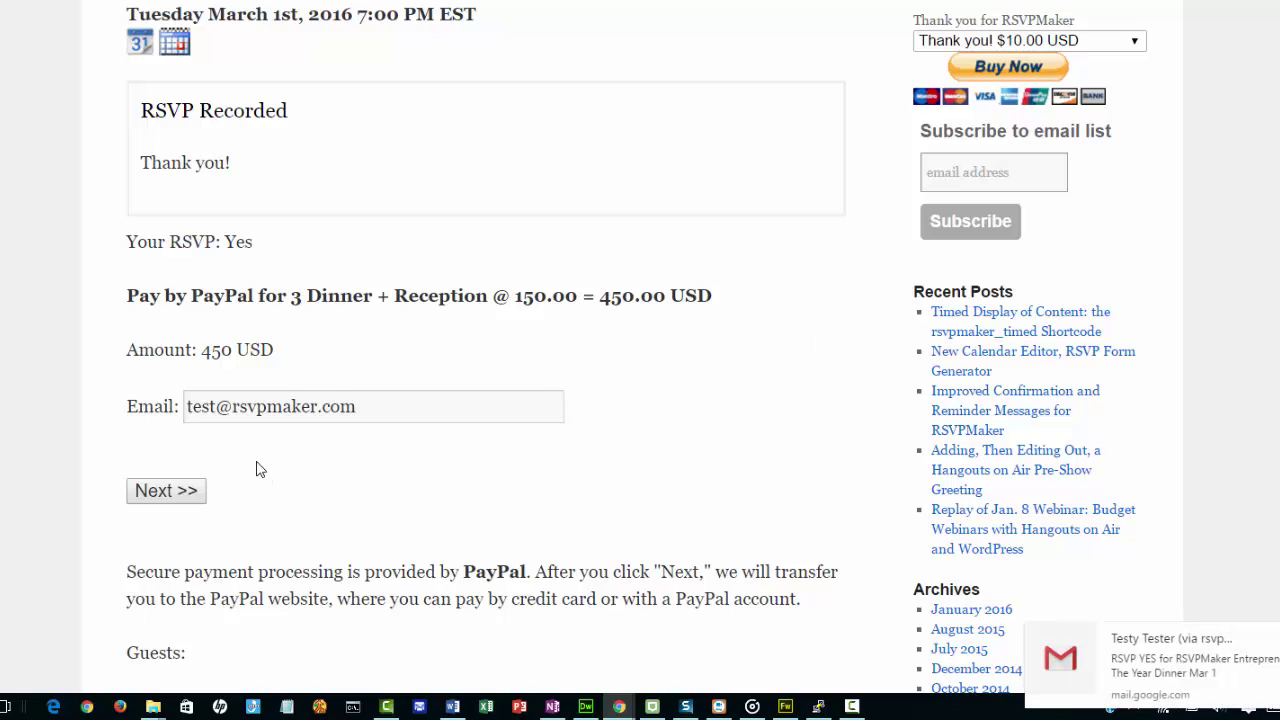
Continue to PayPal via Next >> and reach Profile > My selling tools.
{"action": "left_click", "coordinate": [166, 500]}
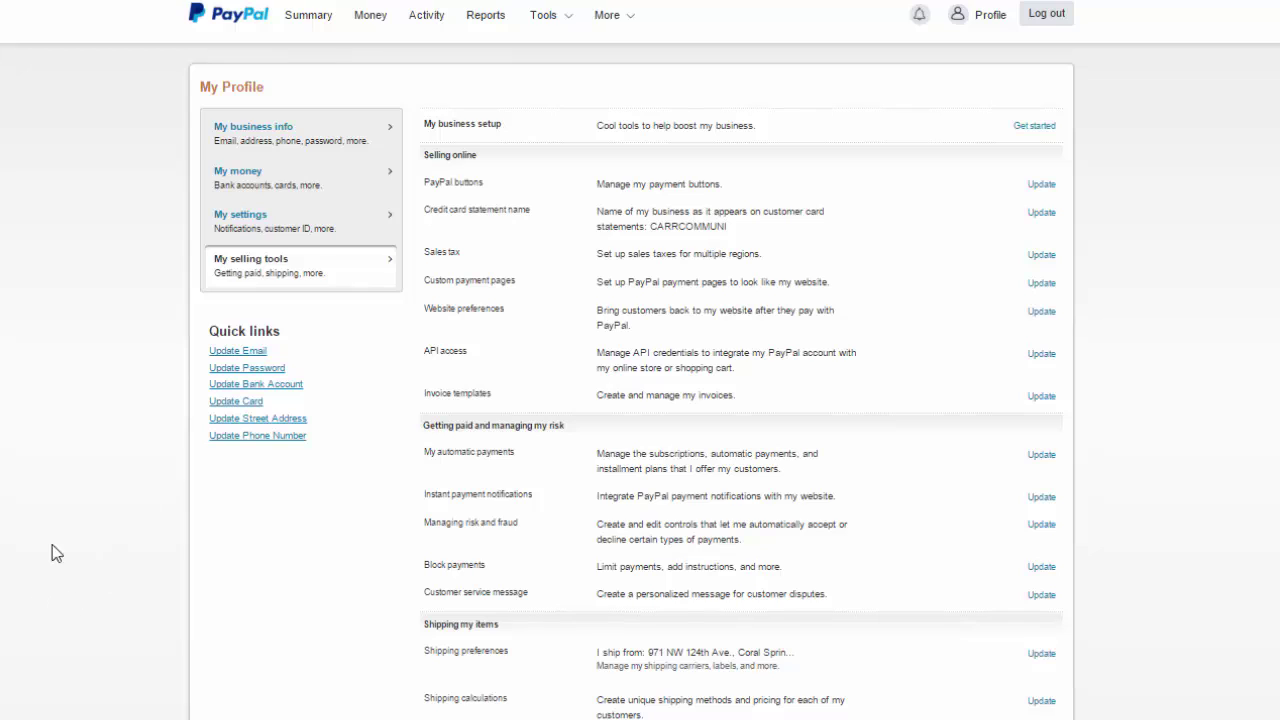
Open API access settings and reveal the PayPal API signature credentials.
{"action": "left_click", "coordinate": [1044, 366]}
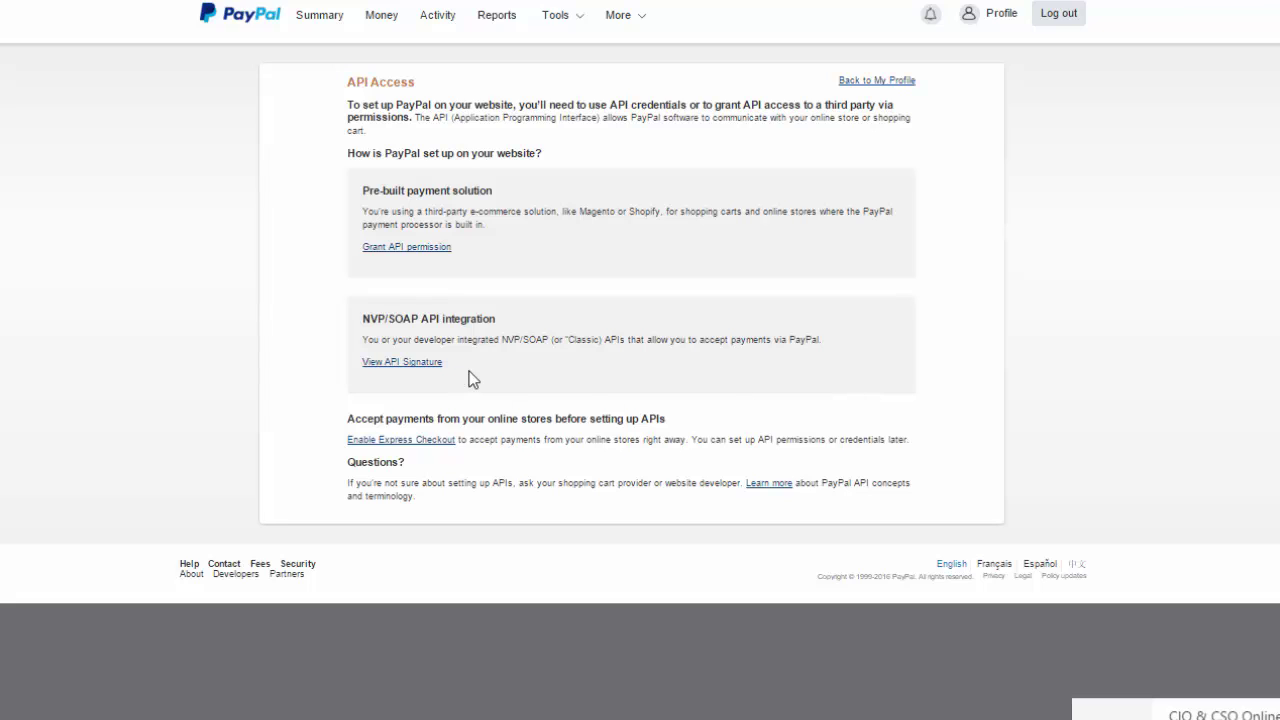
{"action": "left_click", "coordinate": [400, 364]}
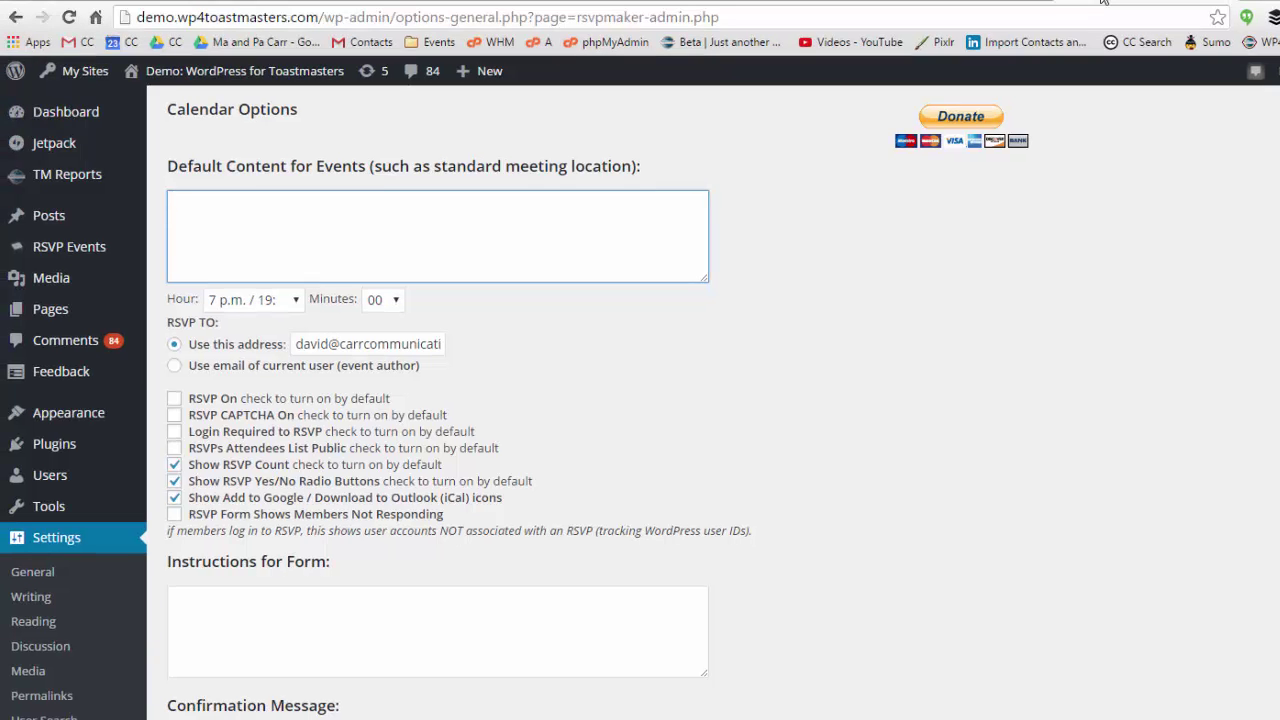
Scroll Settings > RSVPMaker down to the PayPal Configuration File field and PayPal Setup button.
{"action": "mouse_move", "coordinate": [268, 88]}
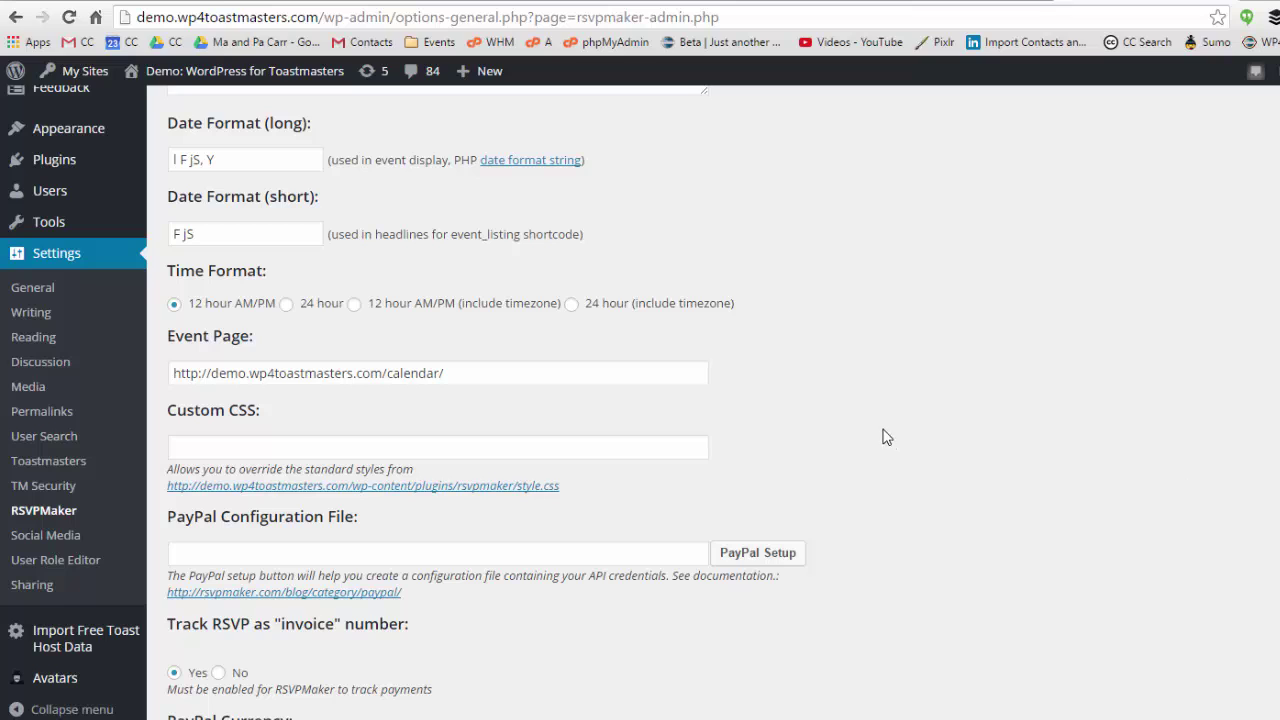
Open the PayPal Setup credentials form and paste in the API username from PayPal.
{"action": "left_click", "coordinate": [760, 556]}
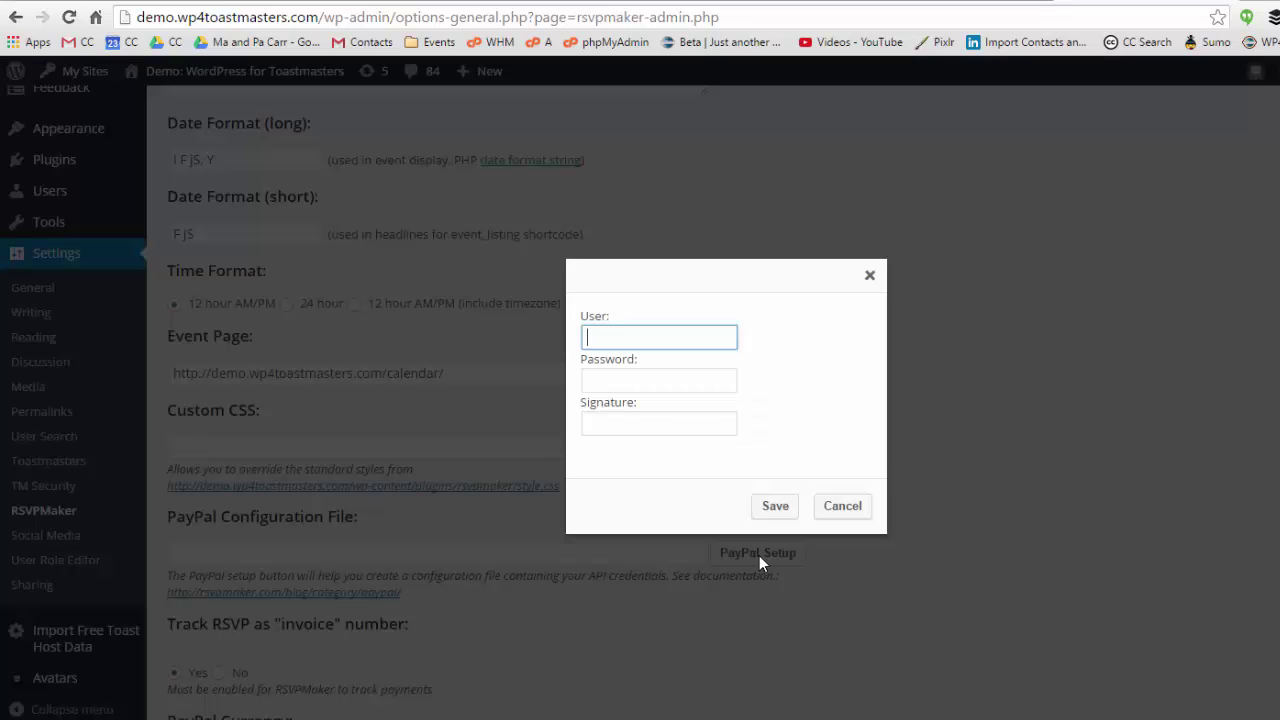
{"action": "left_click", "coordinate": [612, 2]}
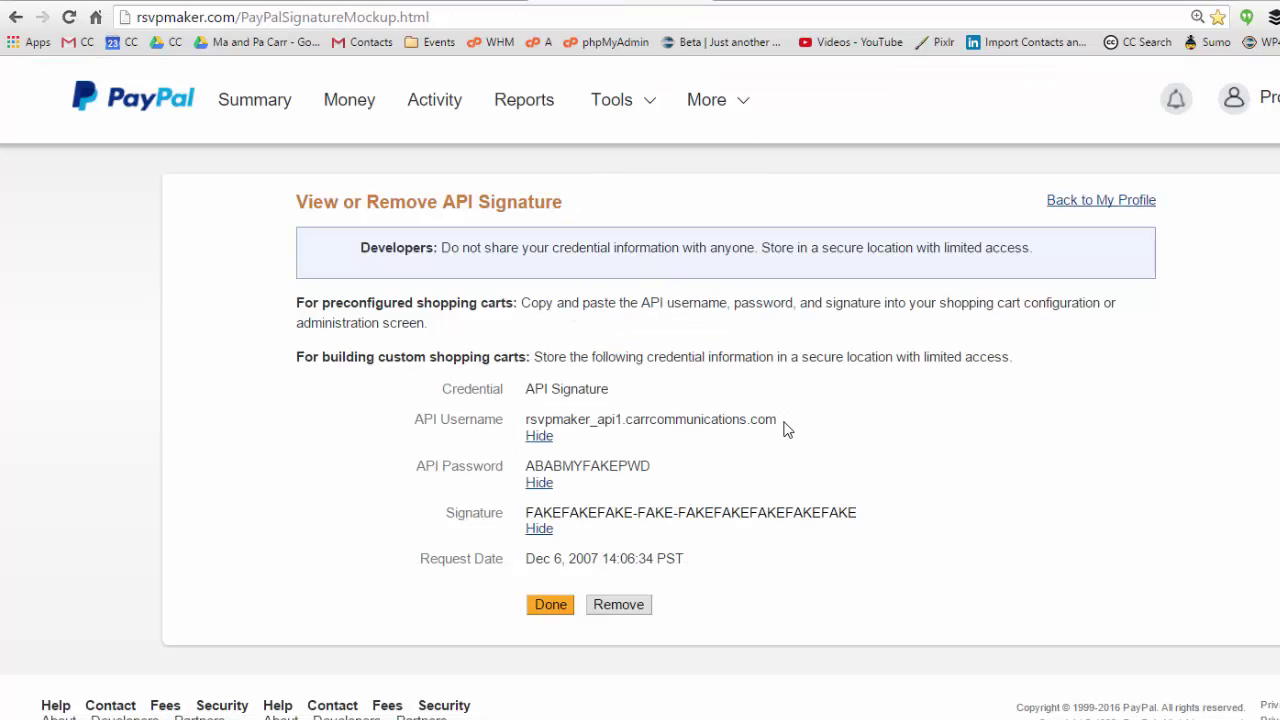
{"action": "left_click_drag", "start_coordinate": [782, 420], "coordinate": [522, 422]}
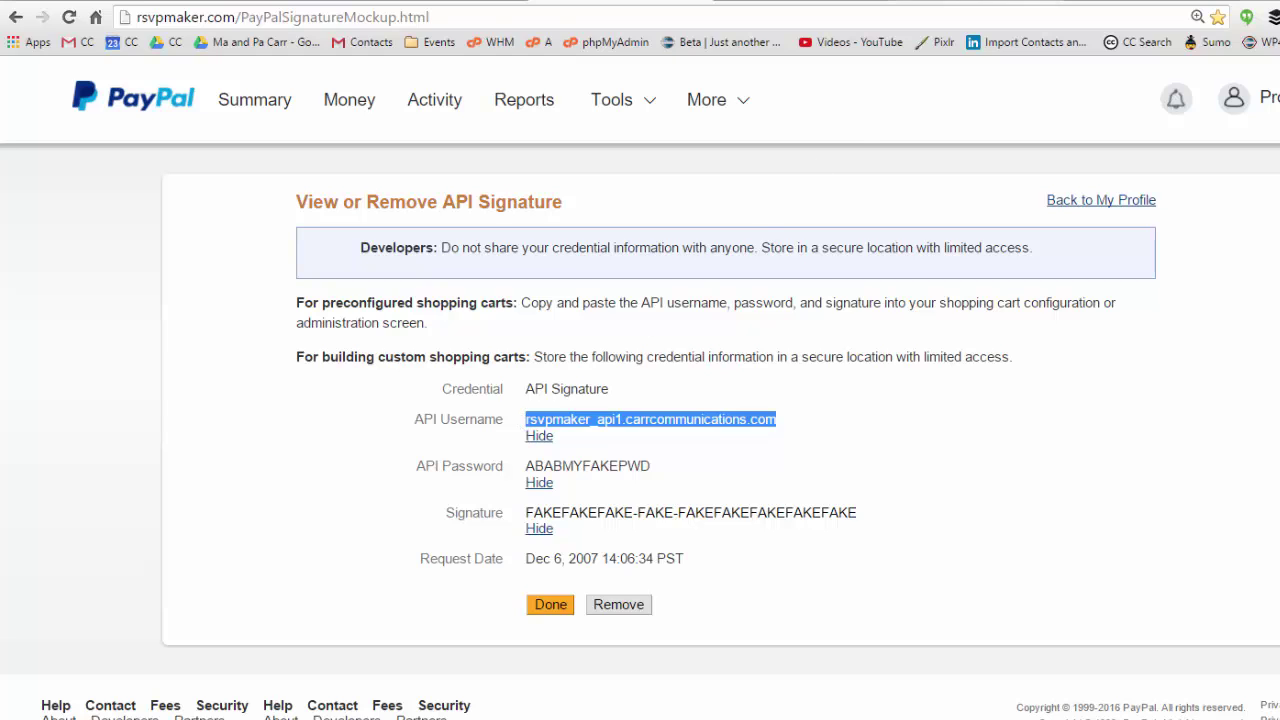
{"action": "left_click", "coordinate": [1150, 2]}
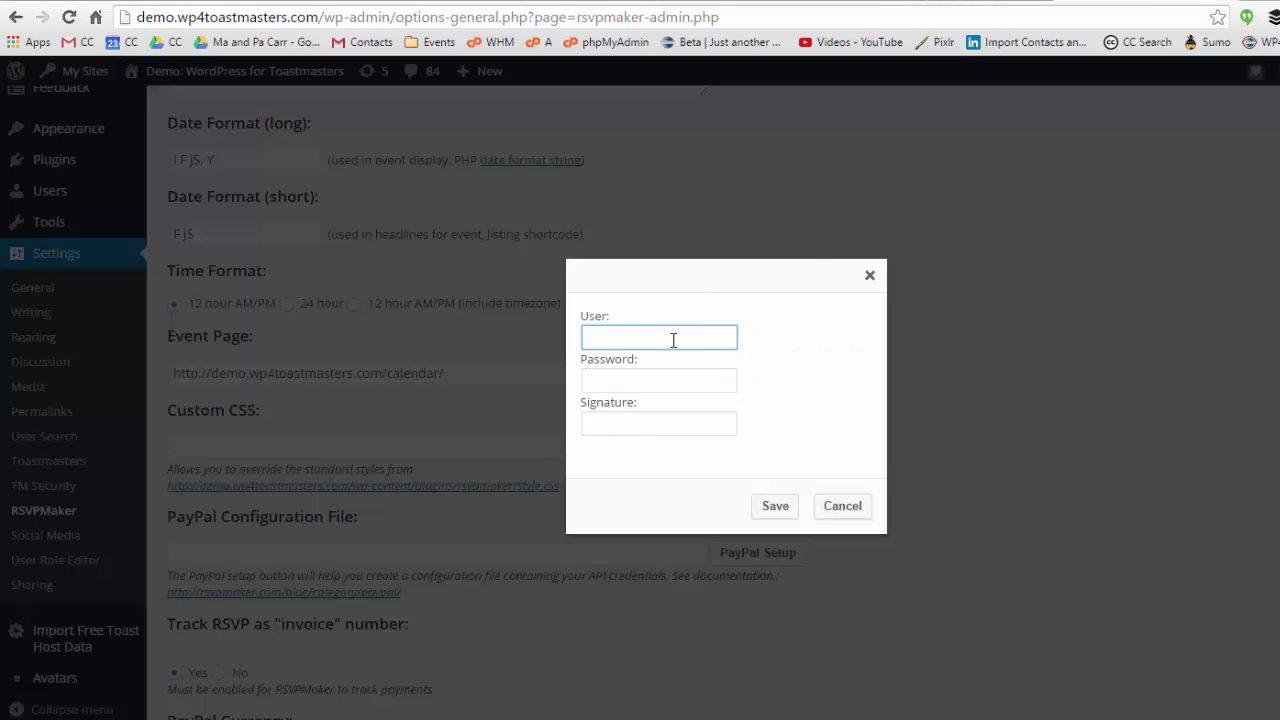
{"action": "key", "text": "ctrl+v"}
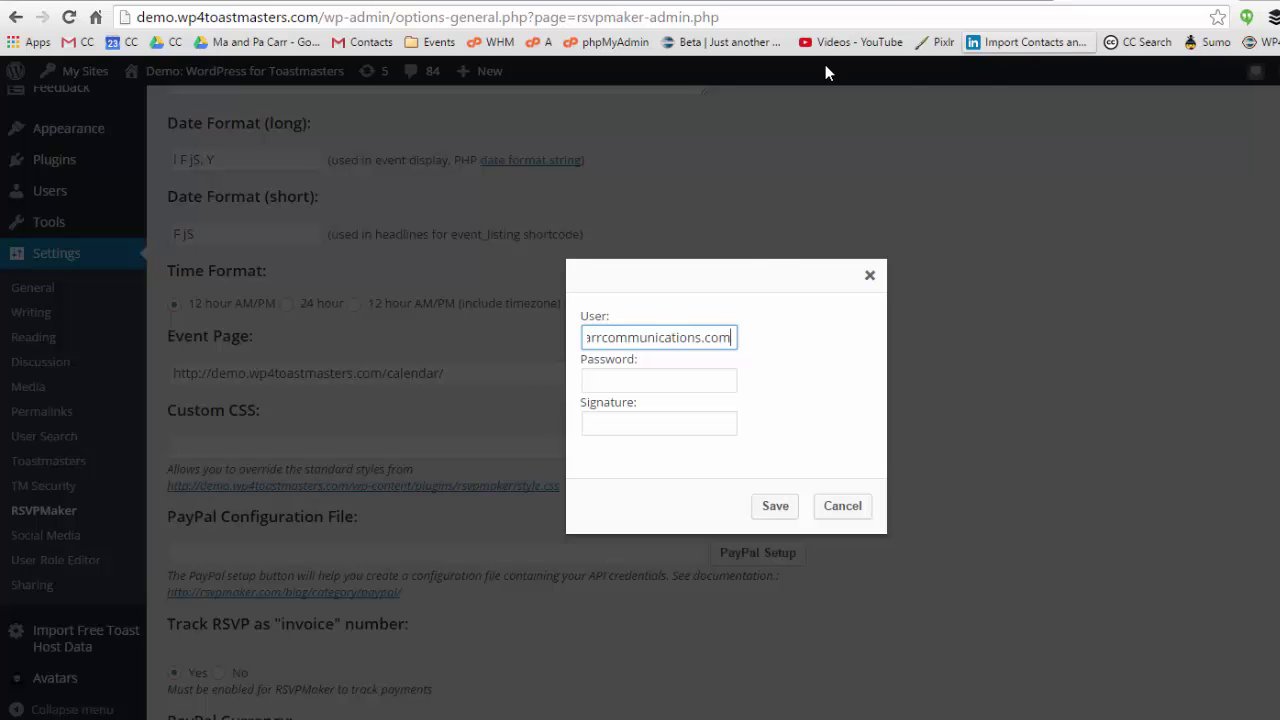
Copy the API password and signature from PayPal into the form and save the configuration file.
{"action": "left_click", "coordinate": [670, 5]}
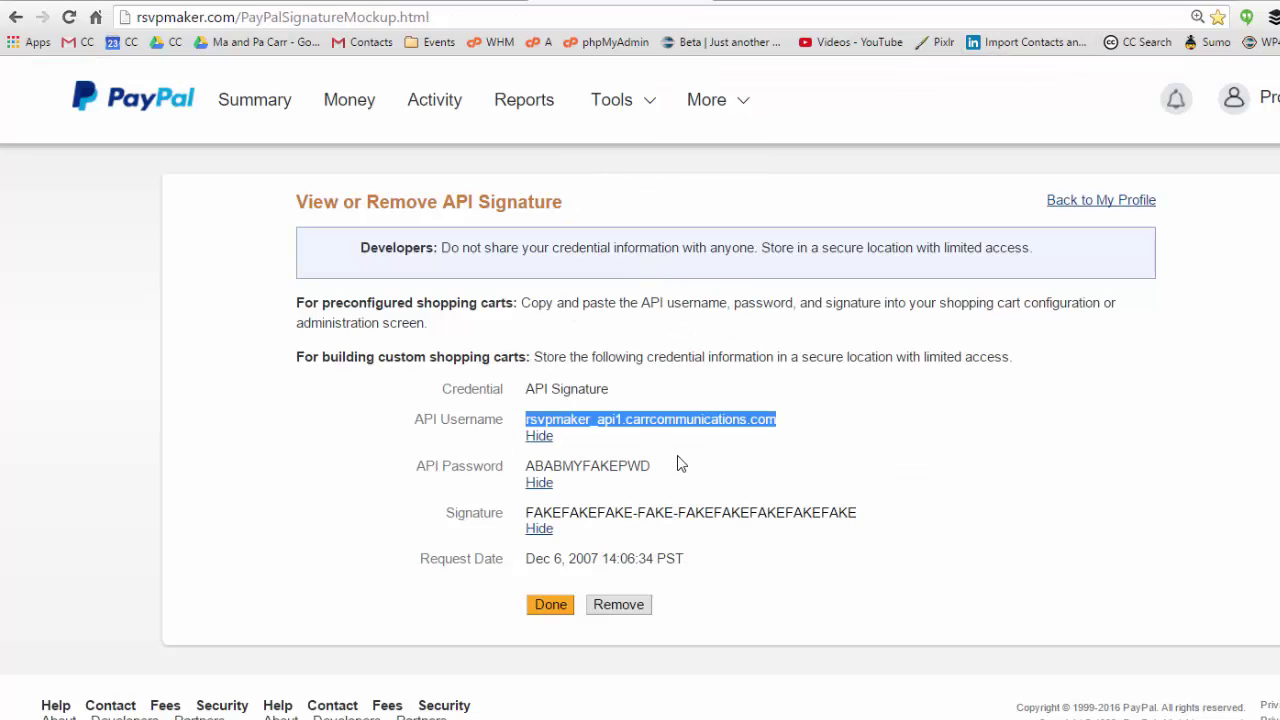
{"action": "left_click_drag", "start_coordinate": [660, 476], "coordinate": [520, 485]}
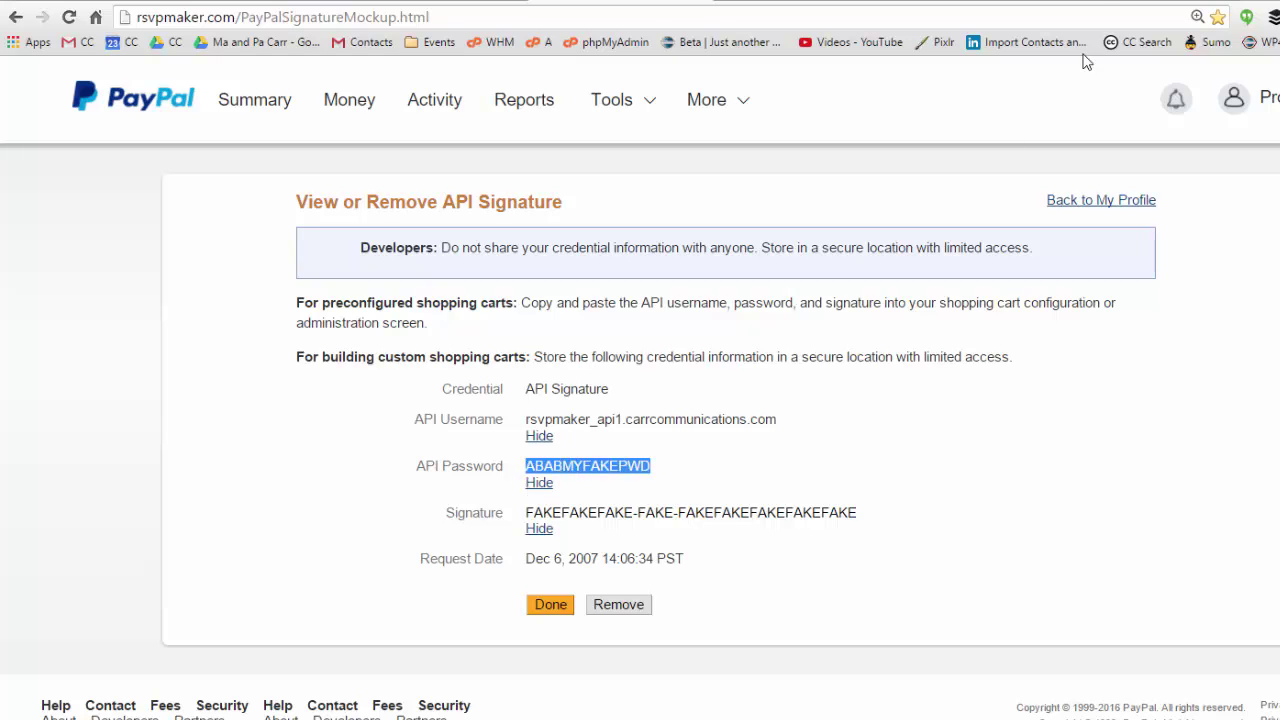
{"action": "left_click", "coordinate": [1097, 8]}
{"action": "left_click", "coordinate": [658, 6]}
{"action": "triple_click", "coordinate": [857, 517]}
{"action": "left_click_drag", "start_coordinate": [857, 517], "coordinate": [686, 521]}
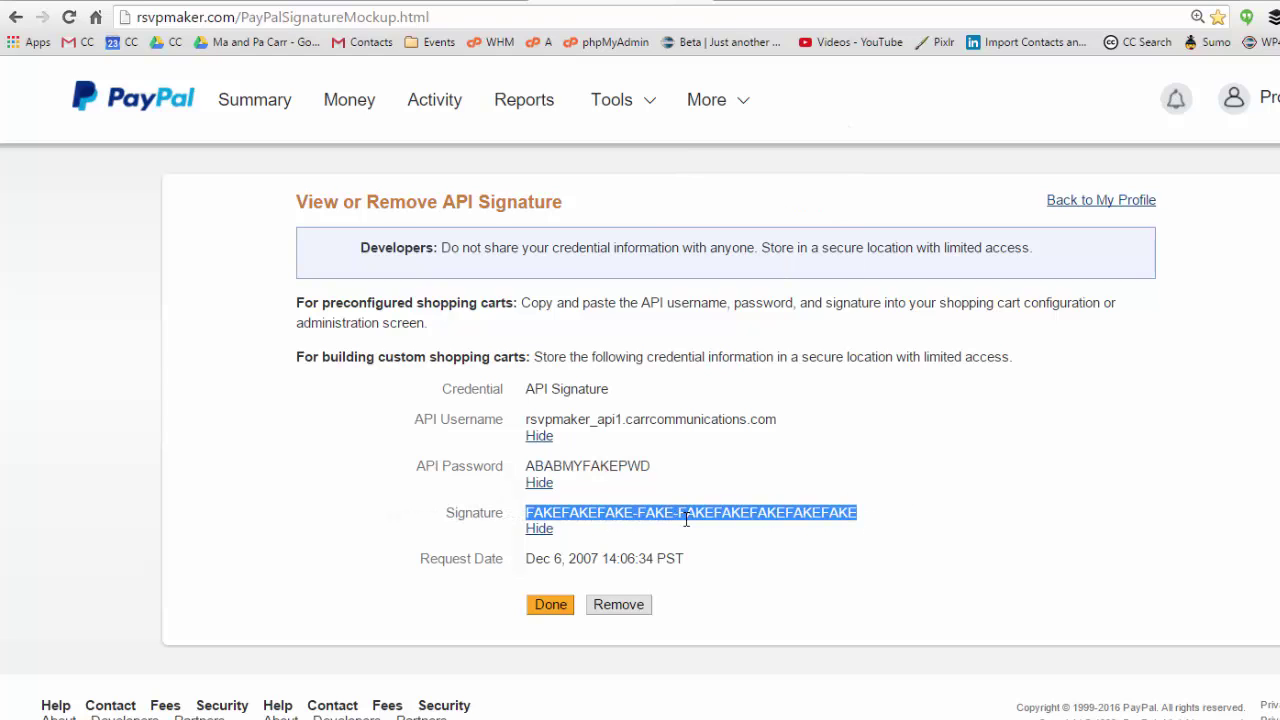
{"action": "key", "text": "ctrl+c"}
{"action": "key", "text": "ctrl+Tab"}
{"action": "key", "text": "ctrl+v"}
{"action": "key", "text": "Home"}
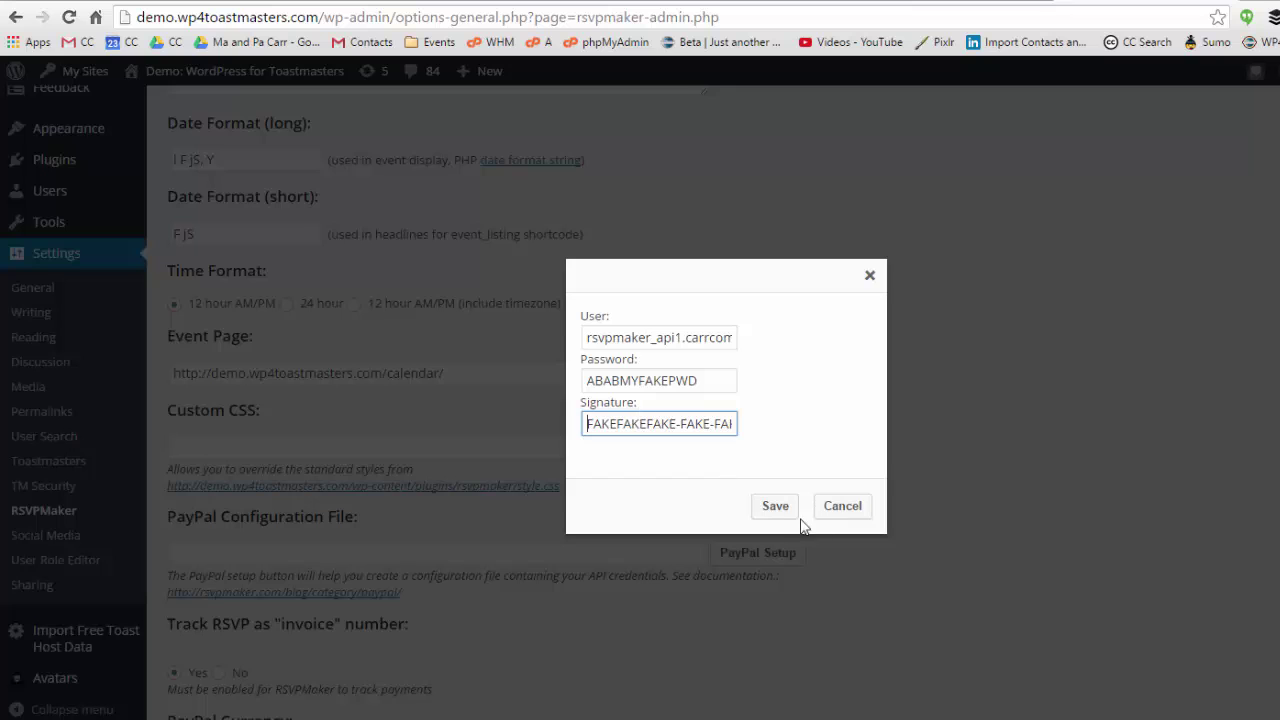
{"action": "left_click", "coordinate": [772, 506]}
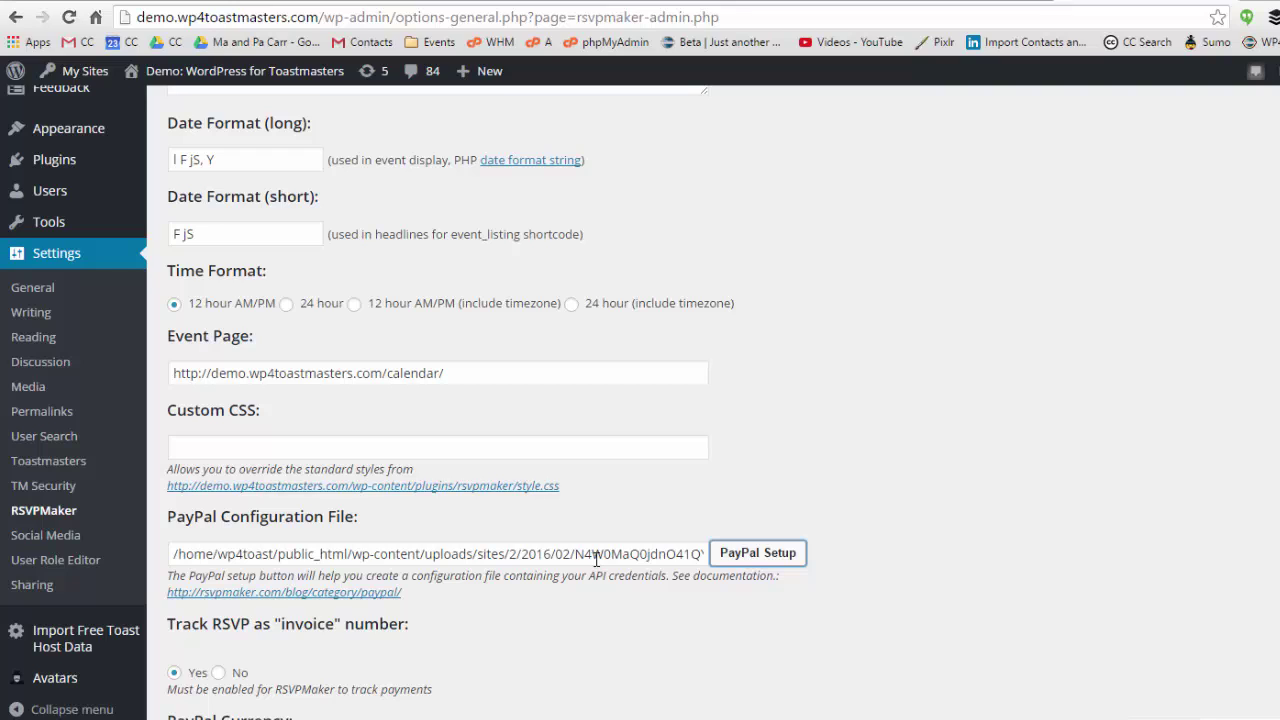
Check the end of the configuration file path, then save the RSVPMaker settings with Update.
{"action": "left_click", "coordinate": [596, 558]}
{"action": "key", "text": "End"}
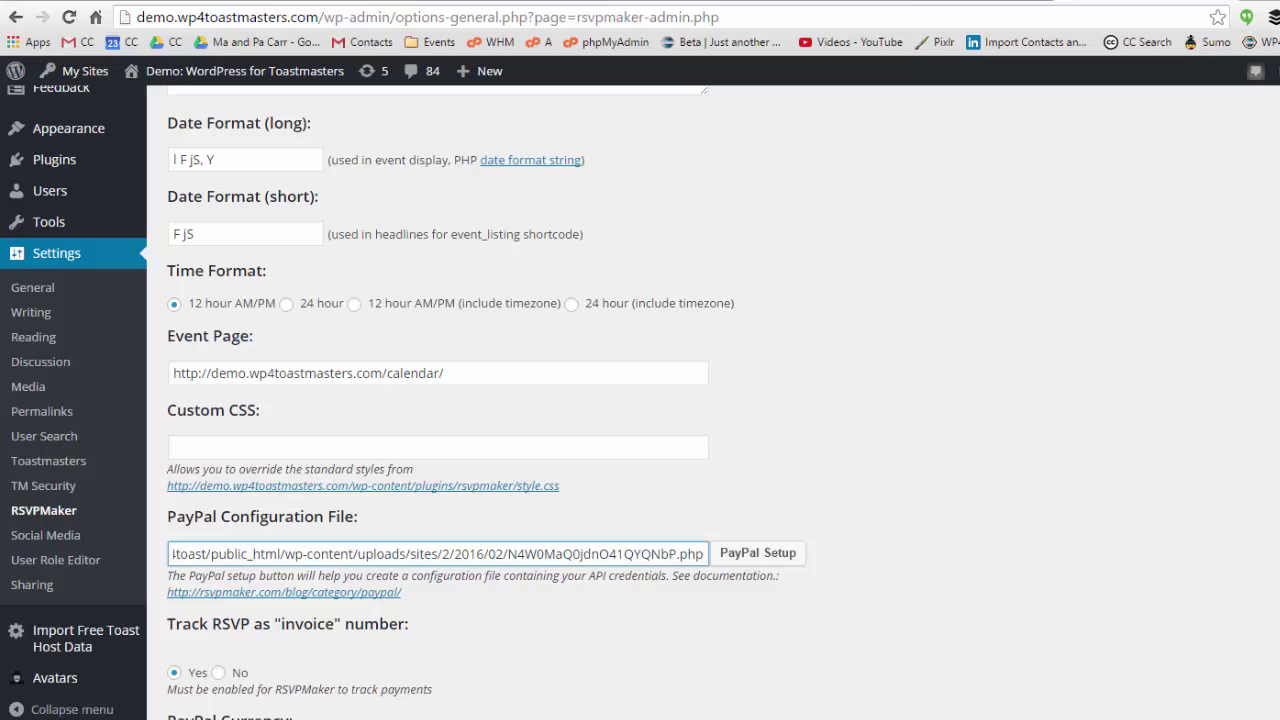
{"action": "scroll", "coordinate": [390, 599], "scroll_direction": "down", "scroll_amount": 12}
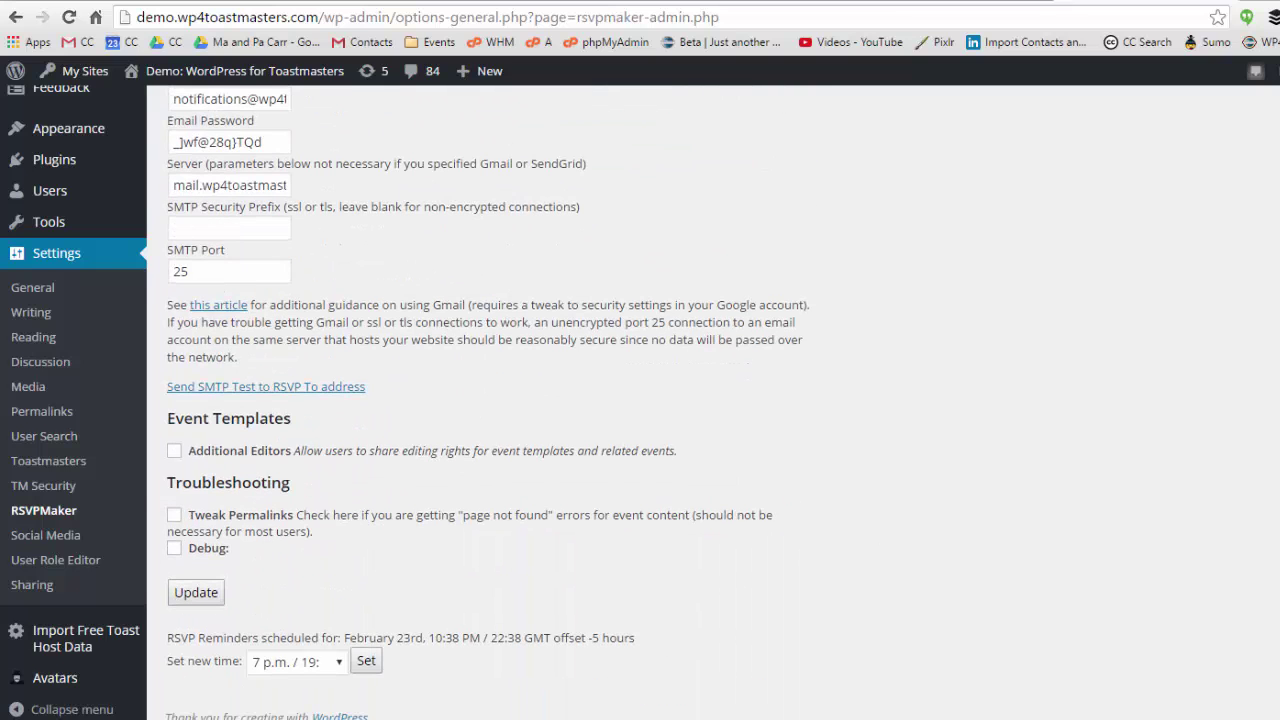
{"action": "left_click", "coordinate": [205, 597]}
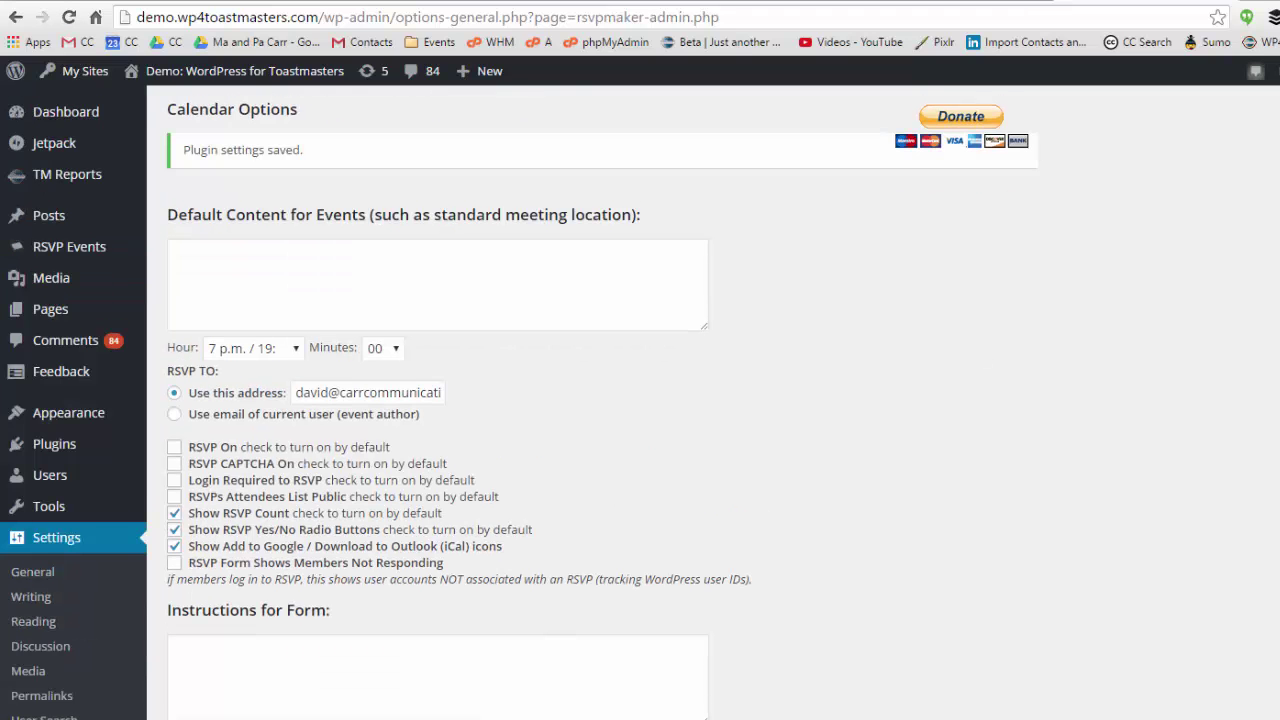
{"action": "scroll", "coordinate": [519, 406], "scroll_direction": "down", "scroll_amount": 7}
{"action": "scroll", "coordinate": [519, 406], "scroll_direction": "down", "scroll_amount": 8}
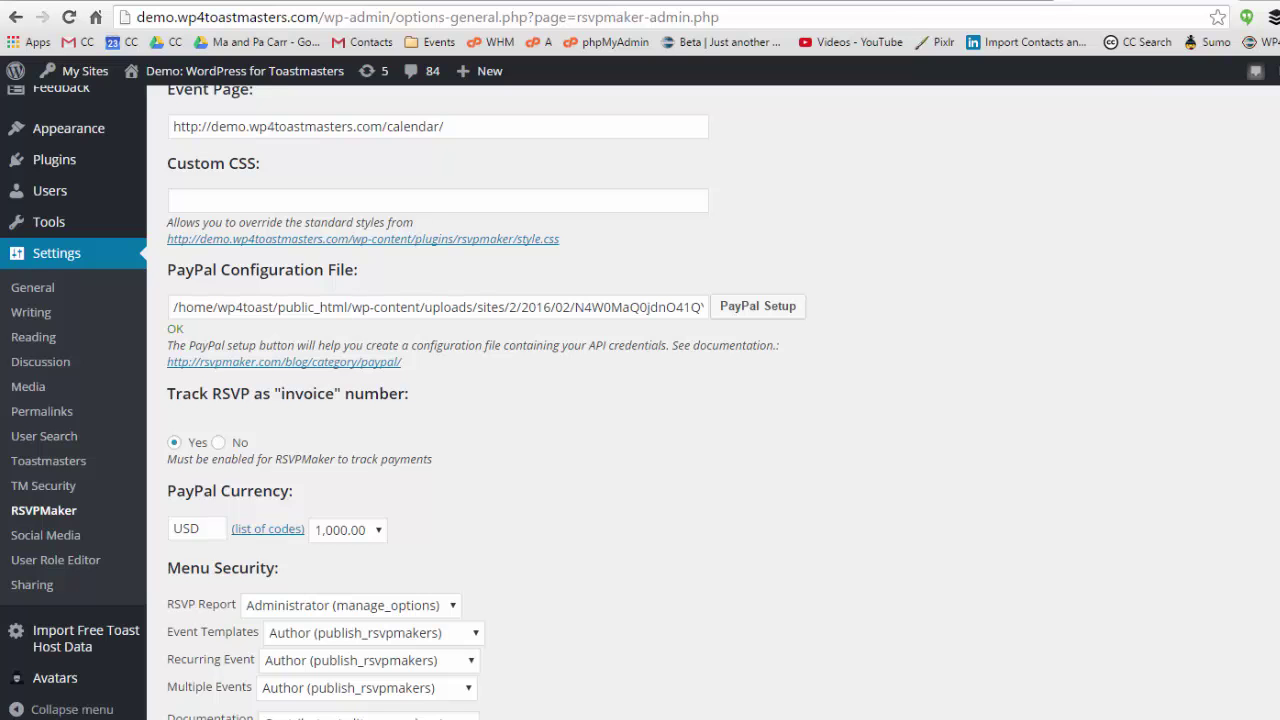
{"action": "scroll", "coordinate": [640, 400], "scroll_direction": "up", "scroll_amount": 15}
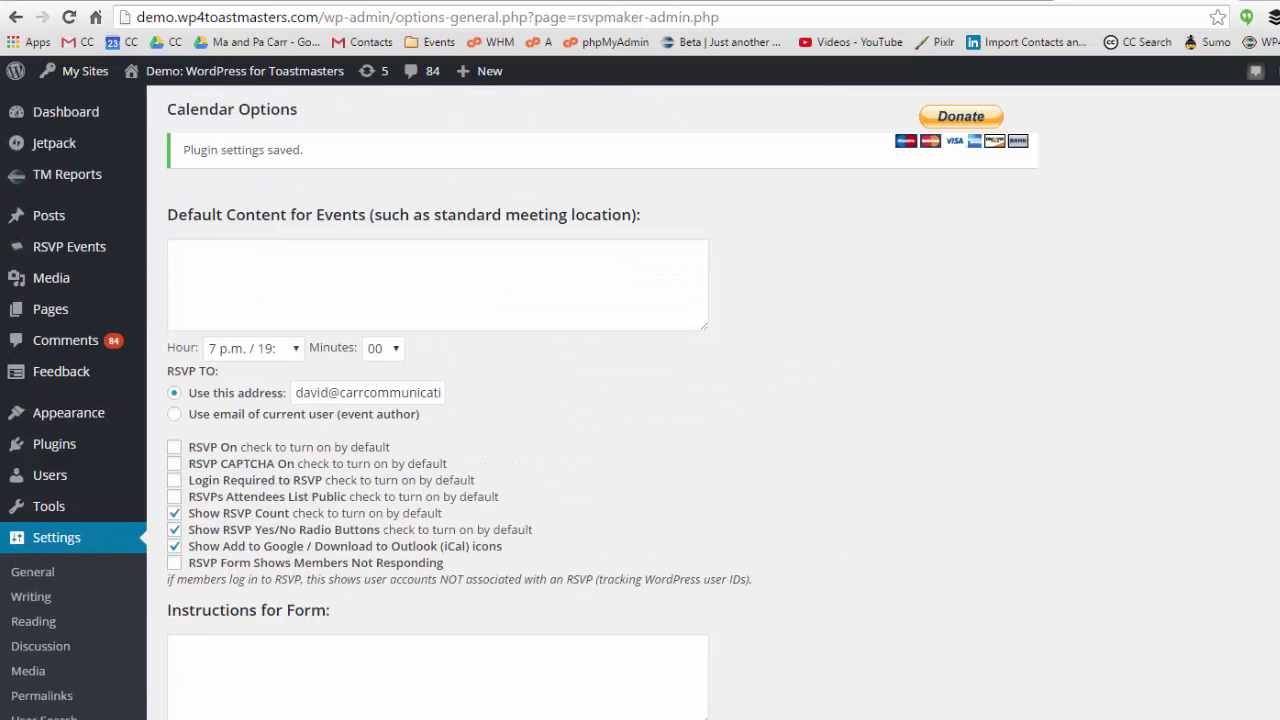
Add a new RSVP event, tick Collect RSVPs, and scroll to Pricing for Online Payments.
{"action": "mouse_move", "coordinate": [105, 255]}
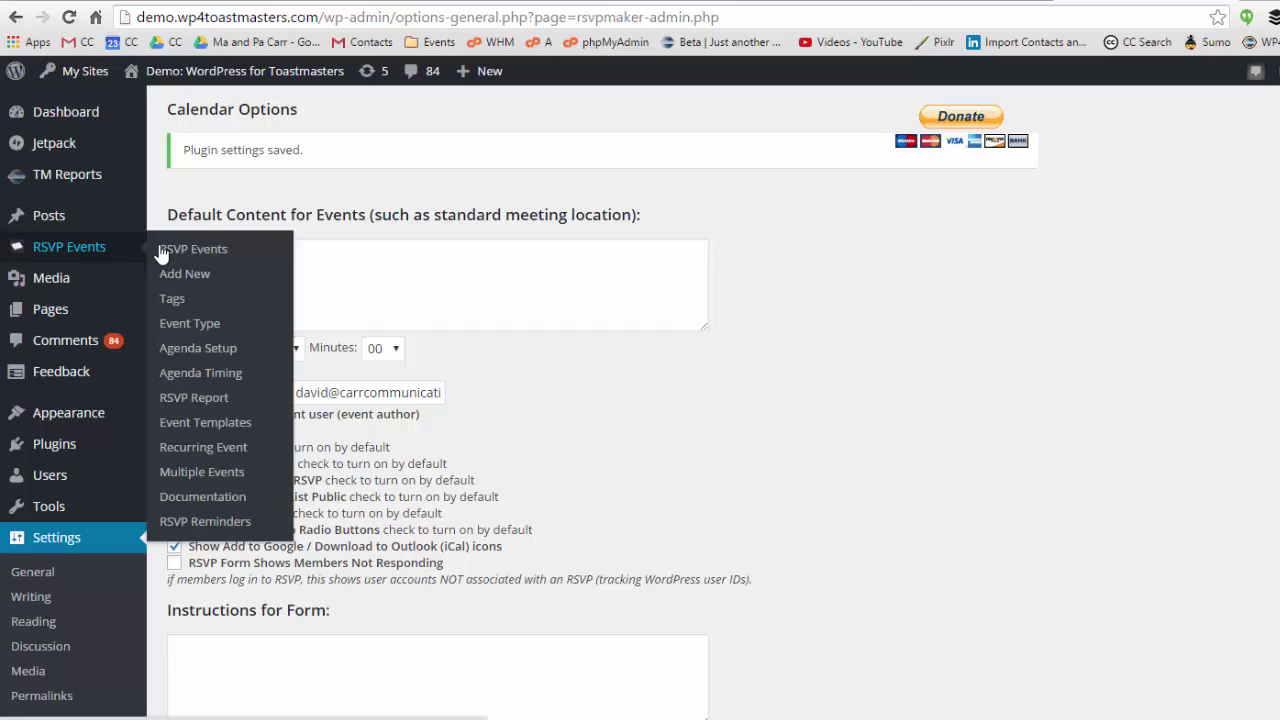
{"action": "left_click", "coordinate": [191, 276]}
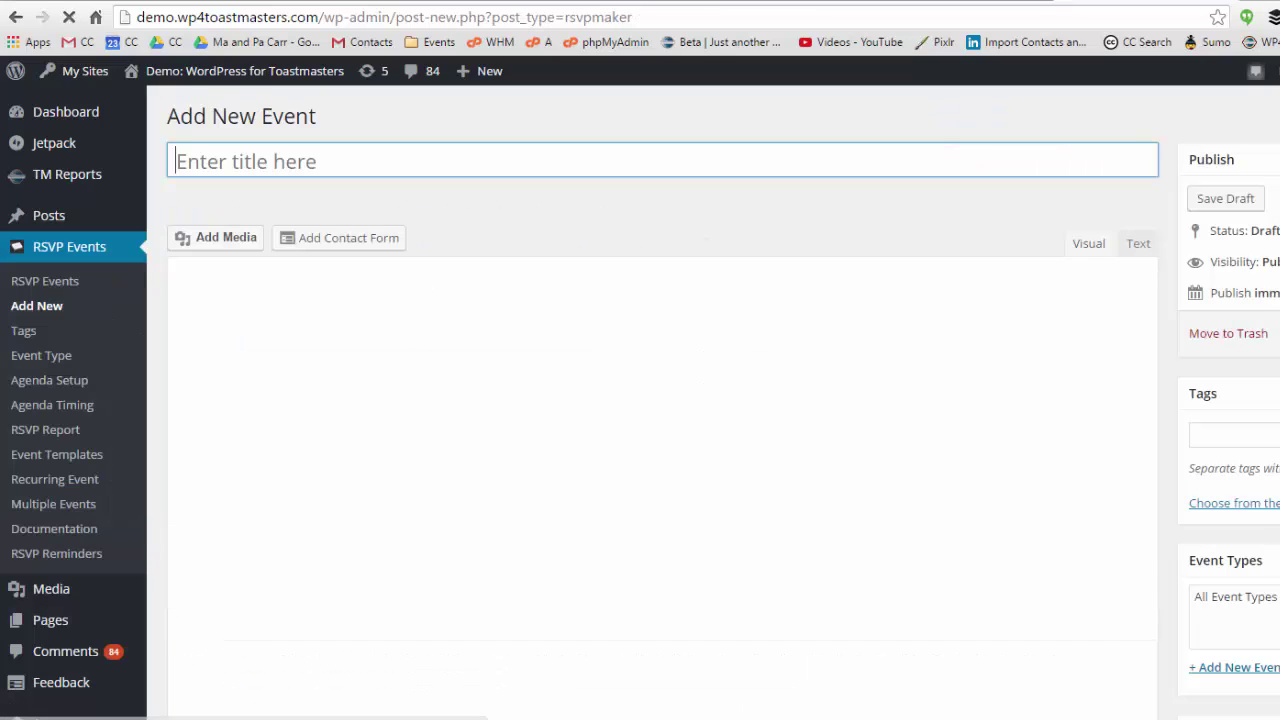
{"action": "scroll", "coordinate": [640, 400], "scroll_direction": "down", "scroll_amount": 6}
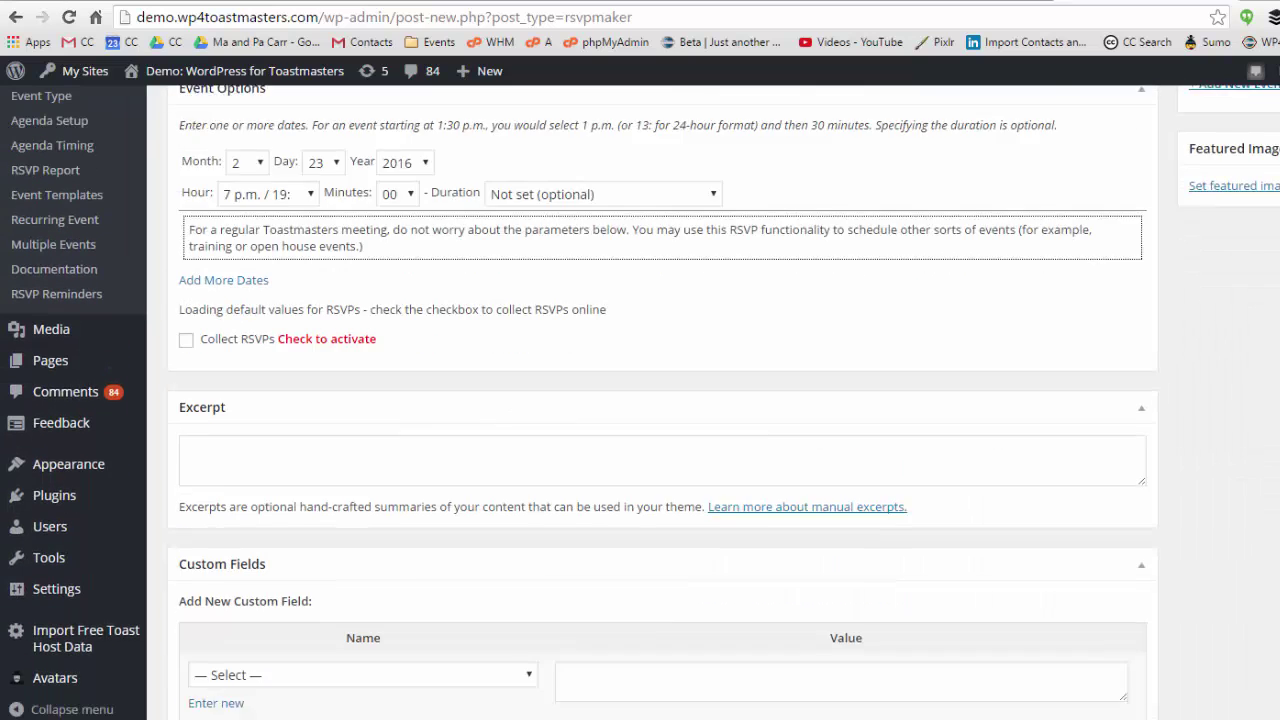
{"action": "scroll", "coordinate": [640, 400], "scroll_direction": "down", "scroll_amount": 3}
{"action": "scroll", "coordinate": [640, 400], "scroll_direction": "up", "scroll_amount": 4}
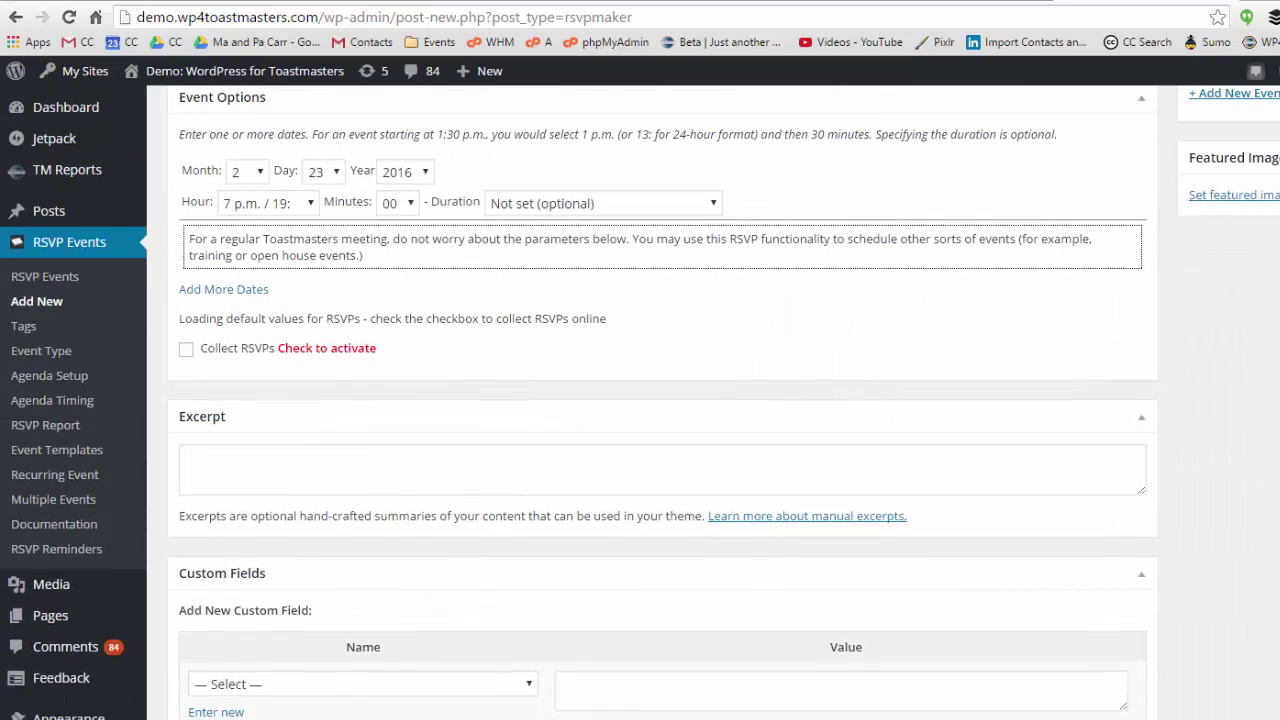
{"action": "left_click", "coordinate": [186, 348]}
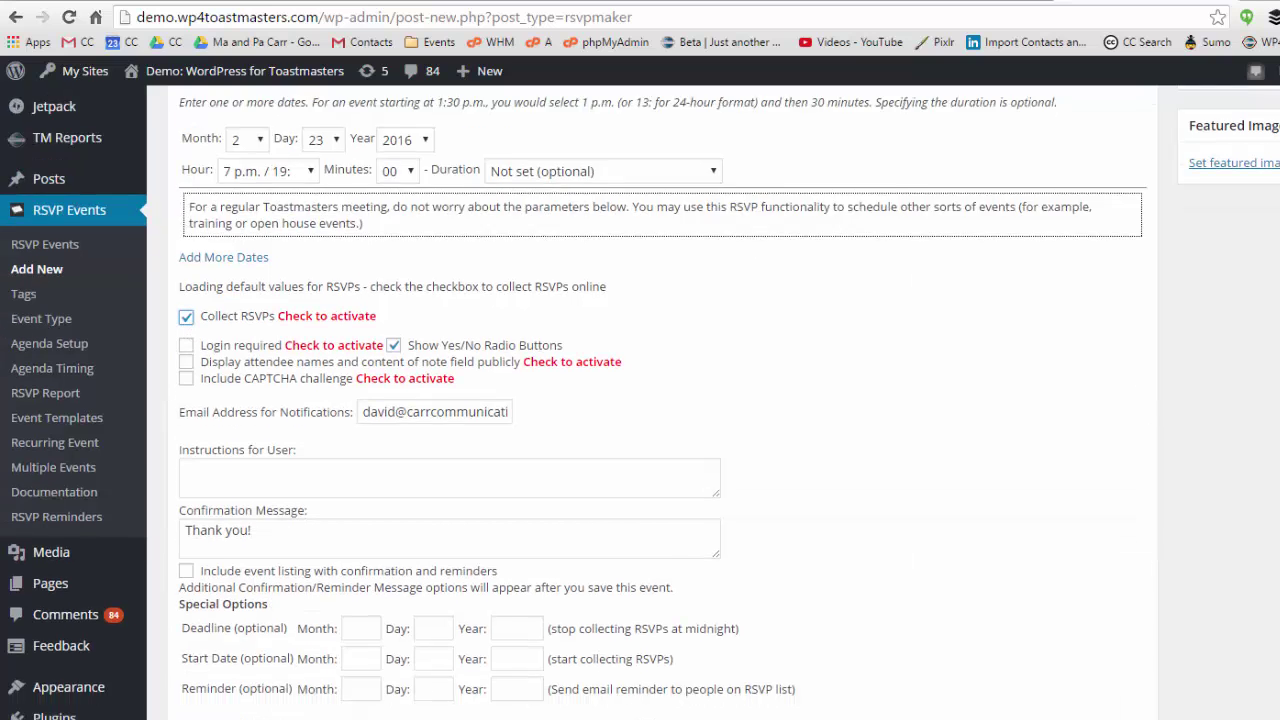
{"action": "scroll", "coordinate": [640, 400], "scroll_direction": "down", "scroll_amount": 9}
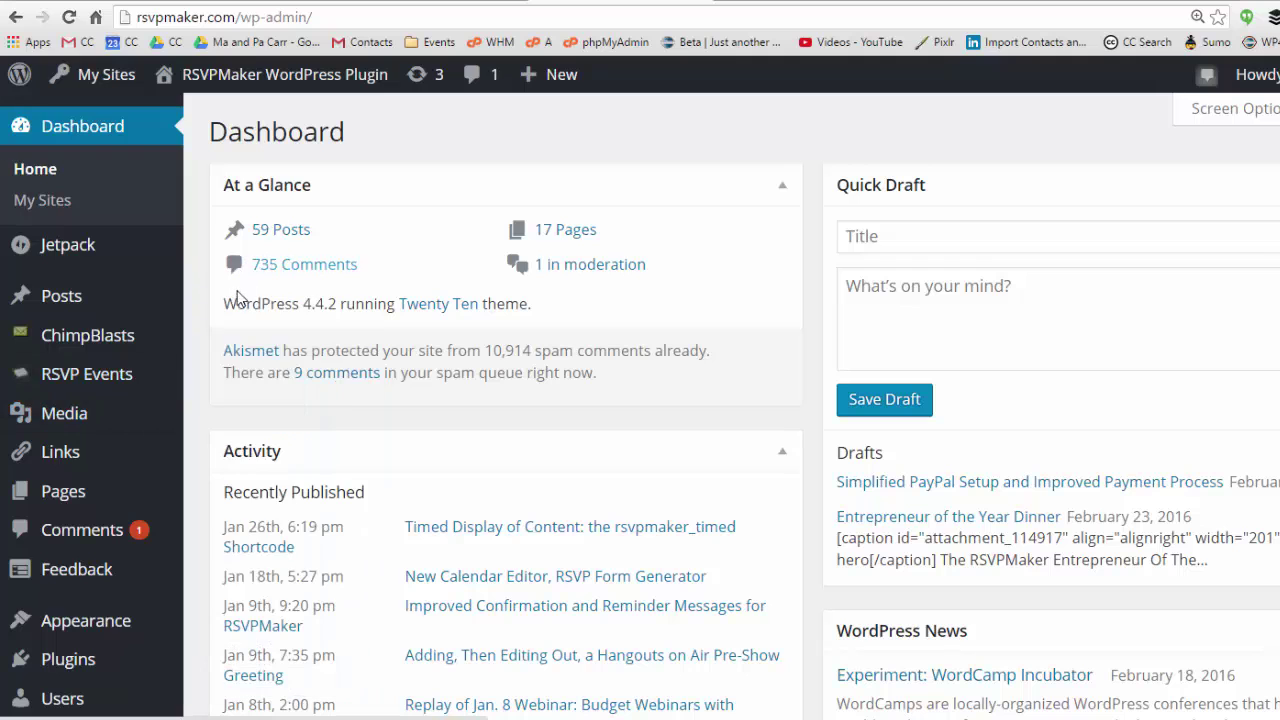
Go to the RSVP Events list and edit RSVPMaker Entrepreneur Of The Year Dinner.
{"action": "mouse_move", "coordinate": [165, 373]}
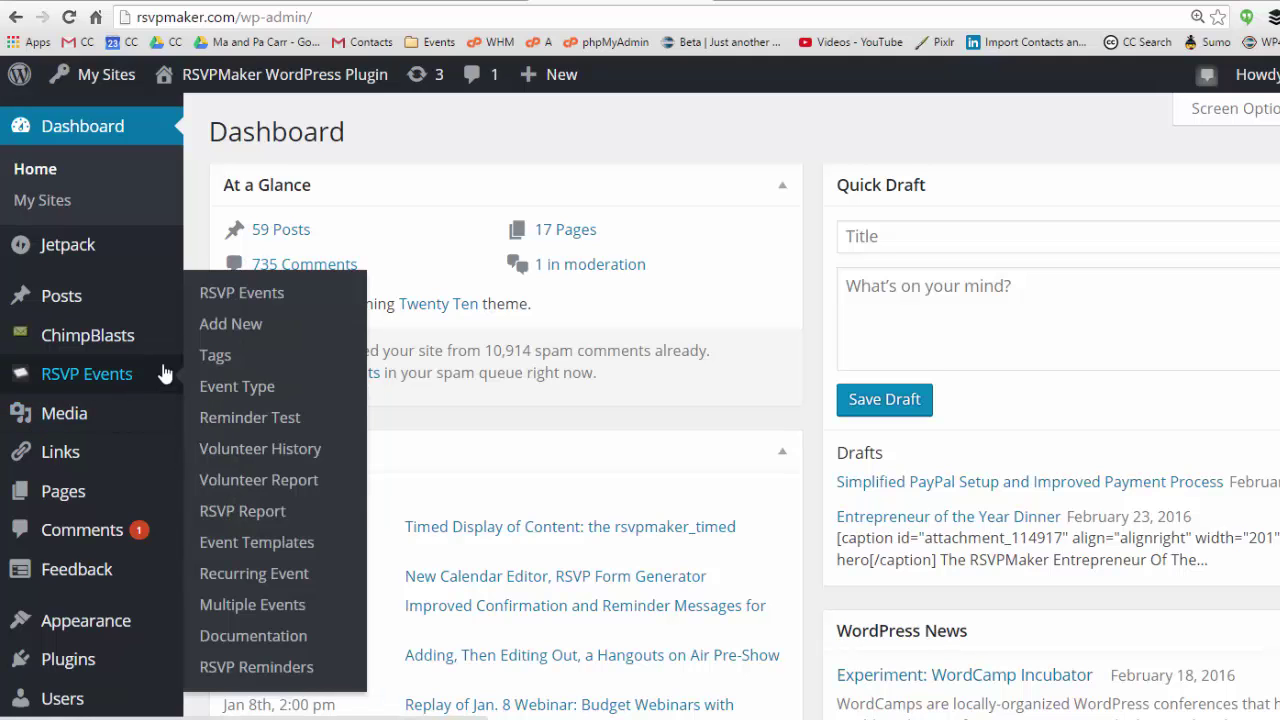
{"action": "left_click", "coordinate": [250, 290]}
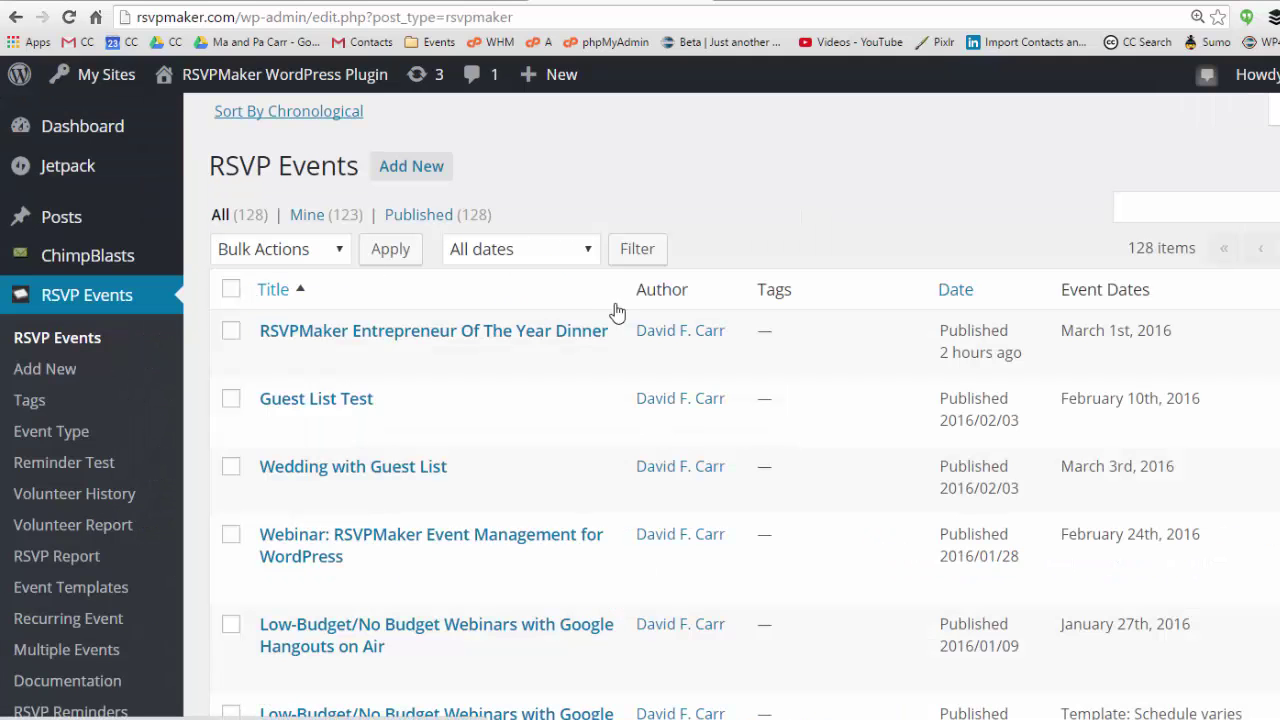
{"action": "mouse_move", "coordinate": [306, 362]}
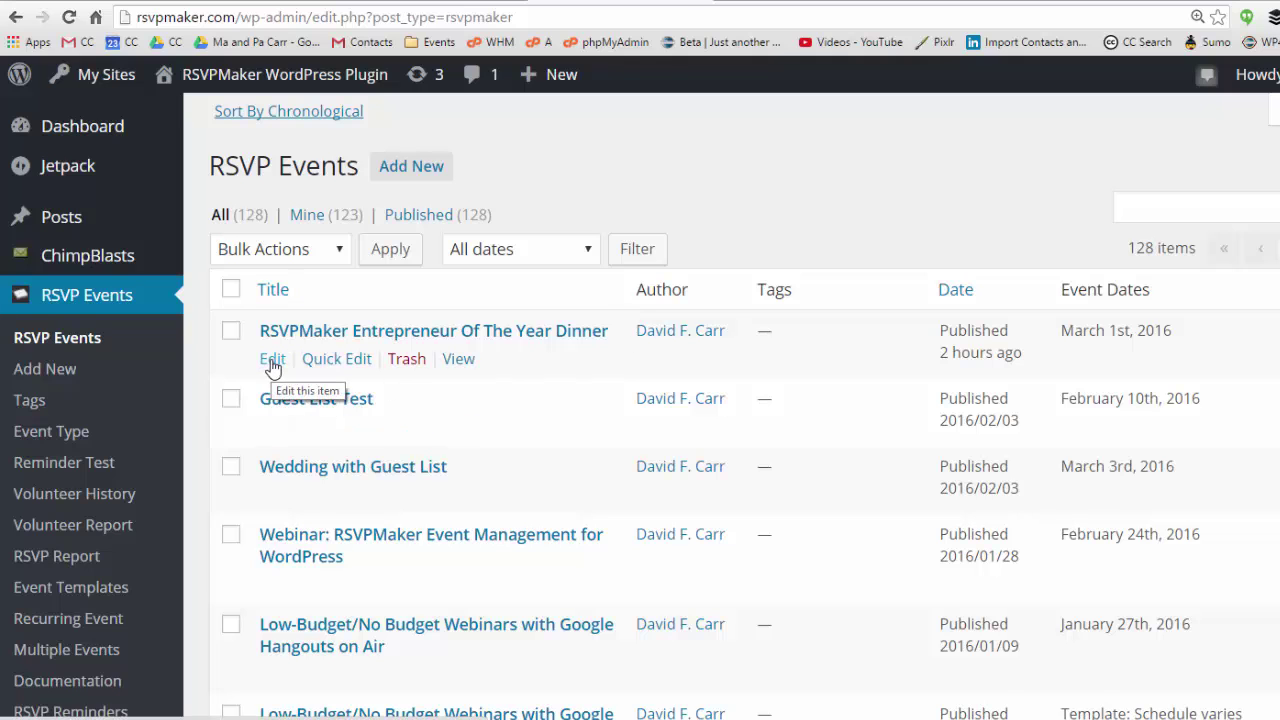
{"action": "left_click", "coordinate": [272, 360]}
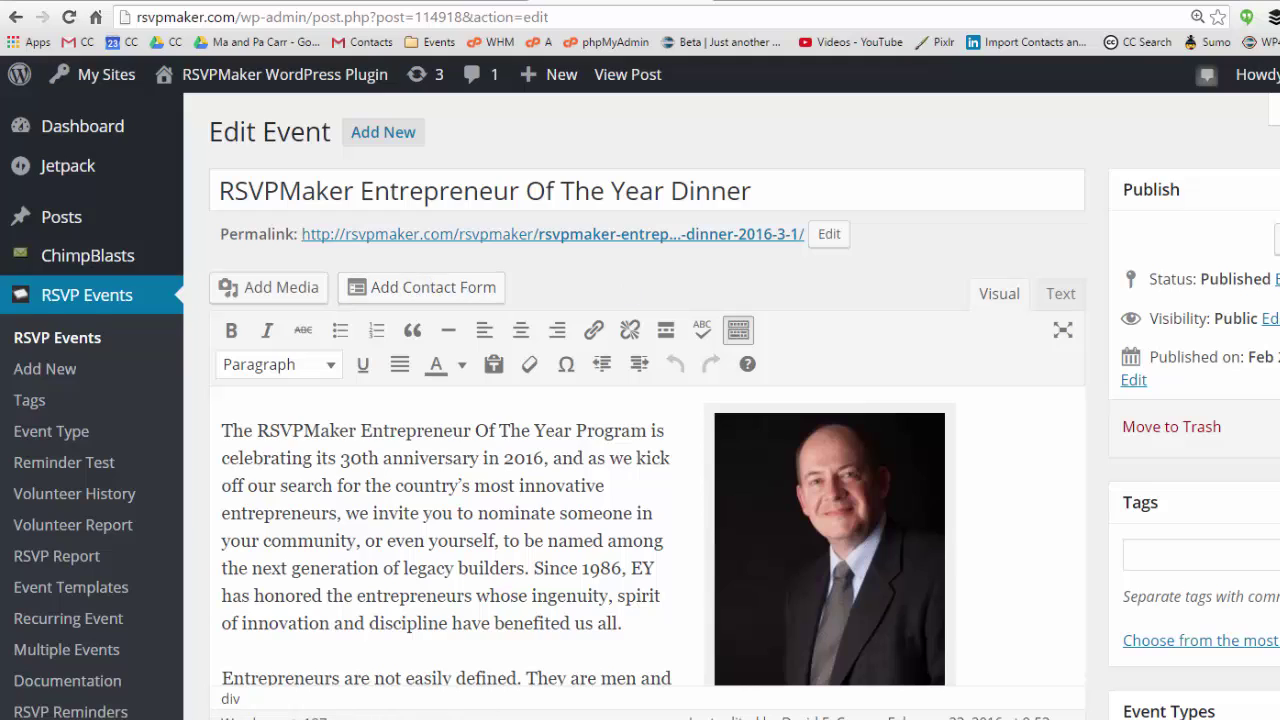
Switch the dinner's pricing to 'Let user specify number of admissions per category' and update the event.
{"action": "scroll", "coordinate": [631, 289], "scroll_direction": "down", "scroll_amount": 1}
{"action": "key", "text": "ctrl+minus"}
{"action": "scroll", "coordinate": [650, 400], "scroll_direction": "down", "scroll_amount": 15}
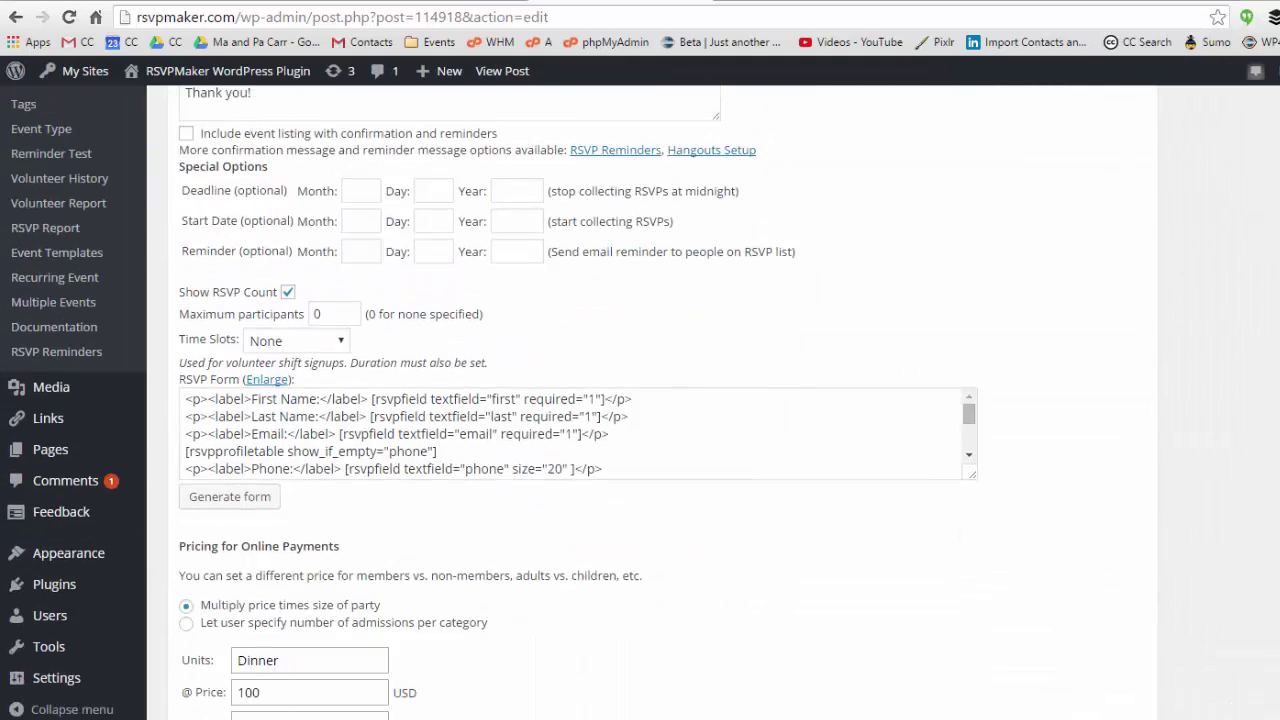
{"action": "scroll", "coordinate": [650, 400], "scroll_direction": "down", "scroll_amount": 3}
{"action": "scroll", "coordinate": [650, 400], "scroll_direction": "up", "scroll_amount": 1}
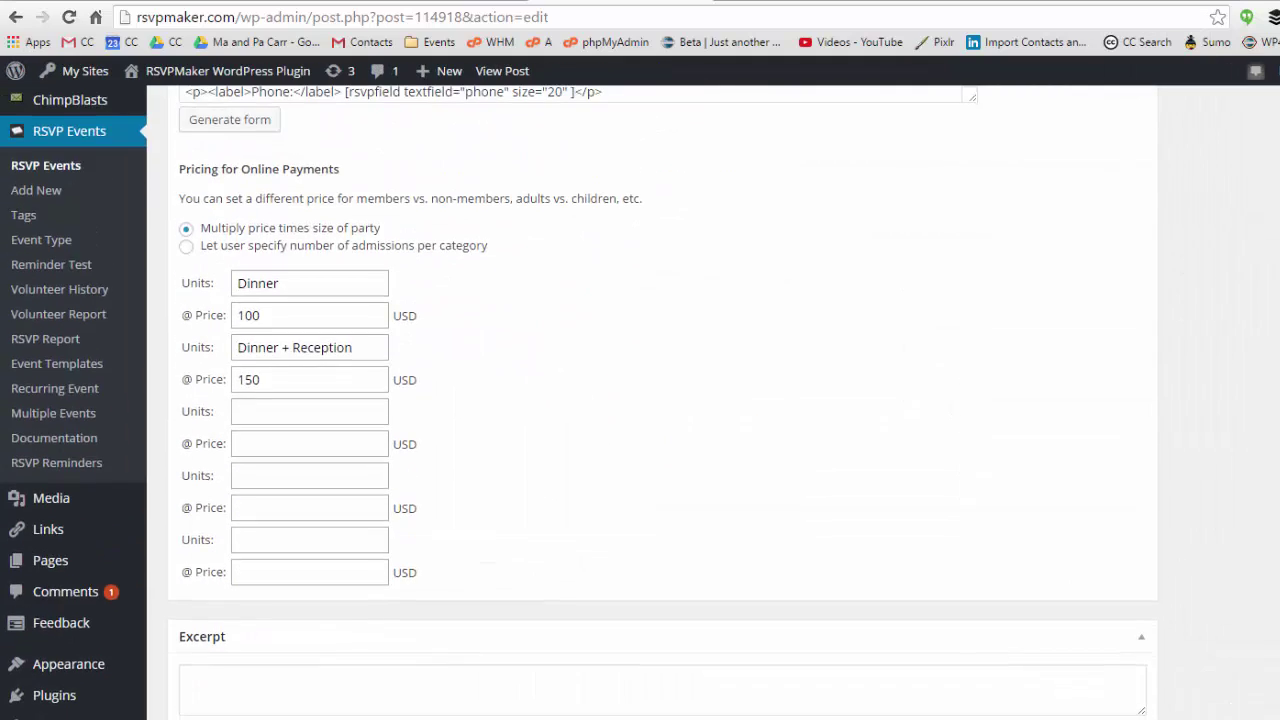
{"action": "scroll", "coordinate": [650, 400], "scroll_direction": "down", "scroll_amount": 1}
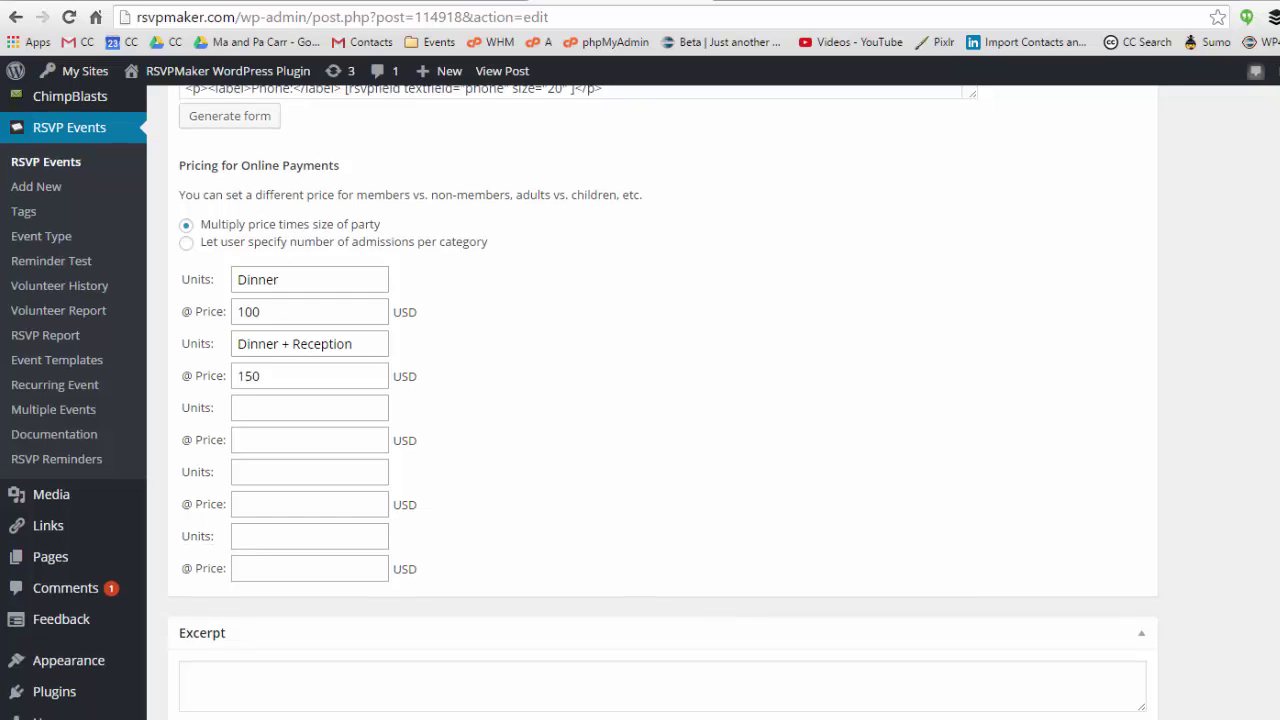
{"action": "left_click", "coordinate": [186, 244]}
{"action": "scroll", "coordinate": [640, 400], "scroll_direction": "up", "scroll_amount": 15}
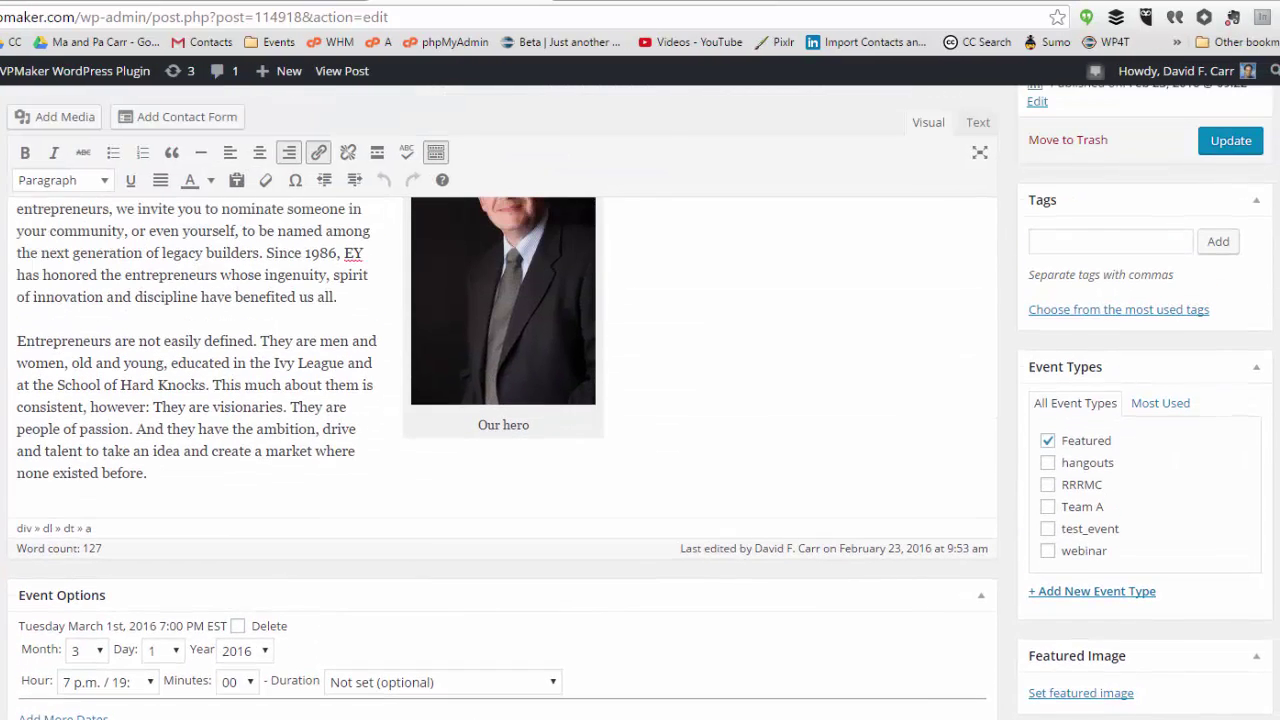
{"action": "scroll", "coordinate": [500, 400], "scroll_direction": "up", "scroll_amount": 1}
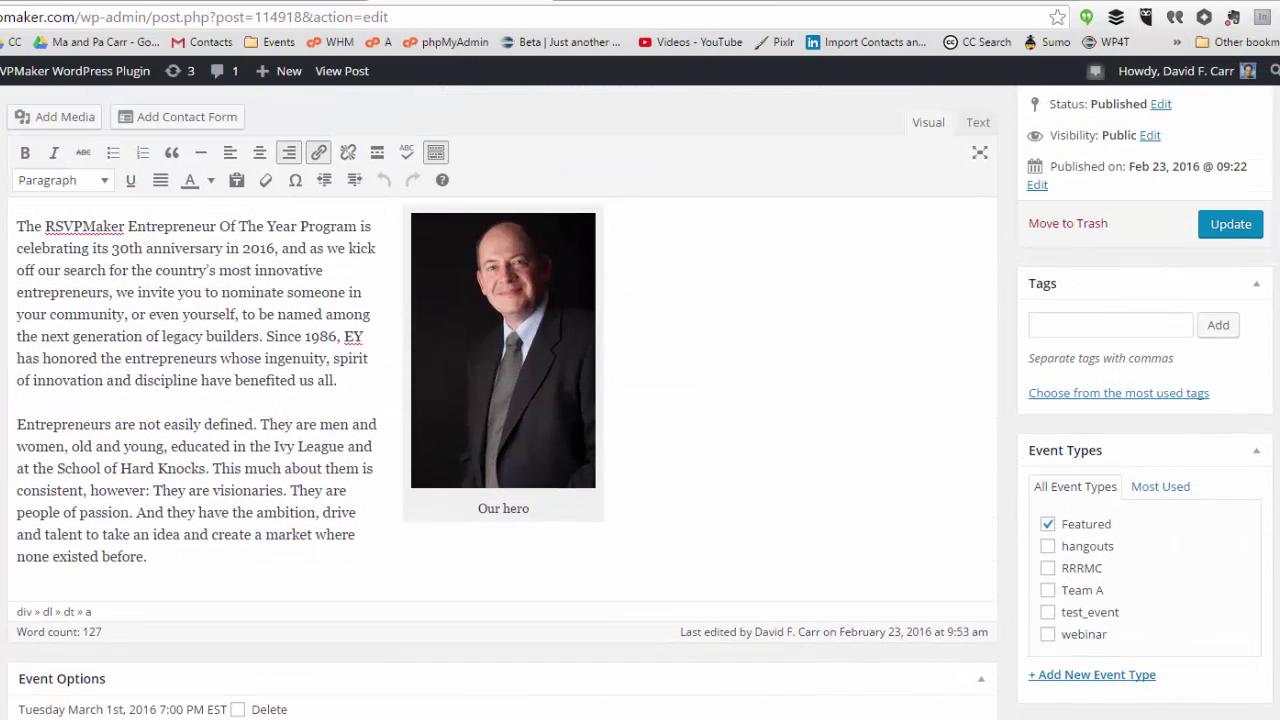
{"action": "left_click", "coordinate": [1214, 228]}
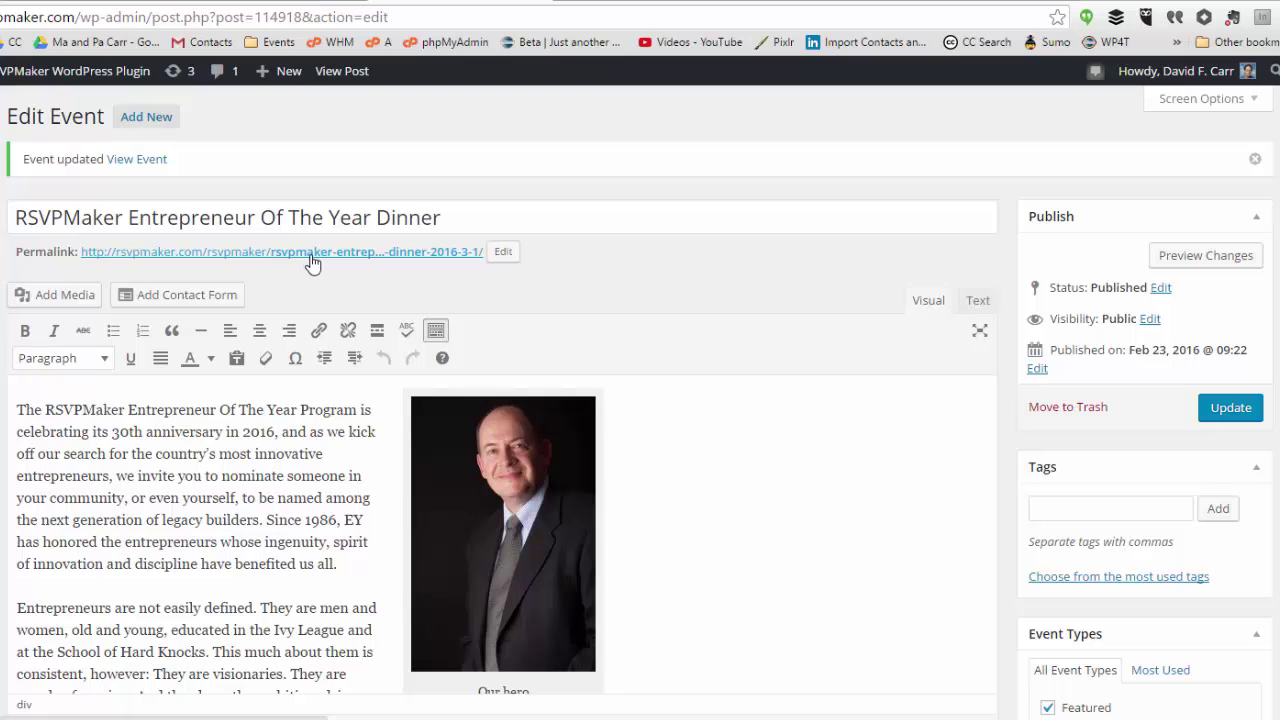
On the event's public page, choose 5 Dinner and 2 Dinner + Reception admissions in the RSVP form.
{"action": "left_click", "coordinate": [312, 260]}
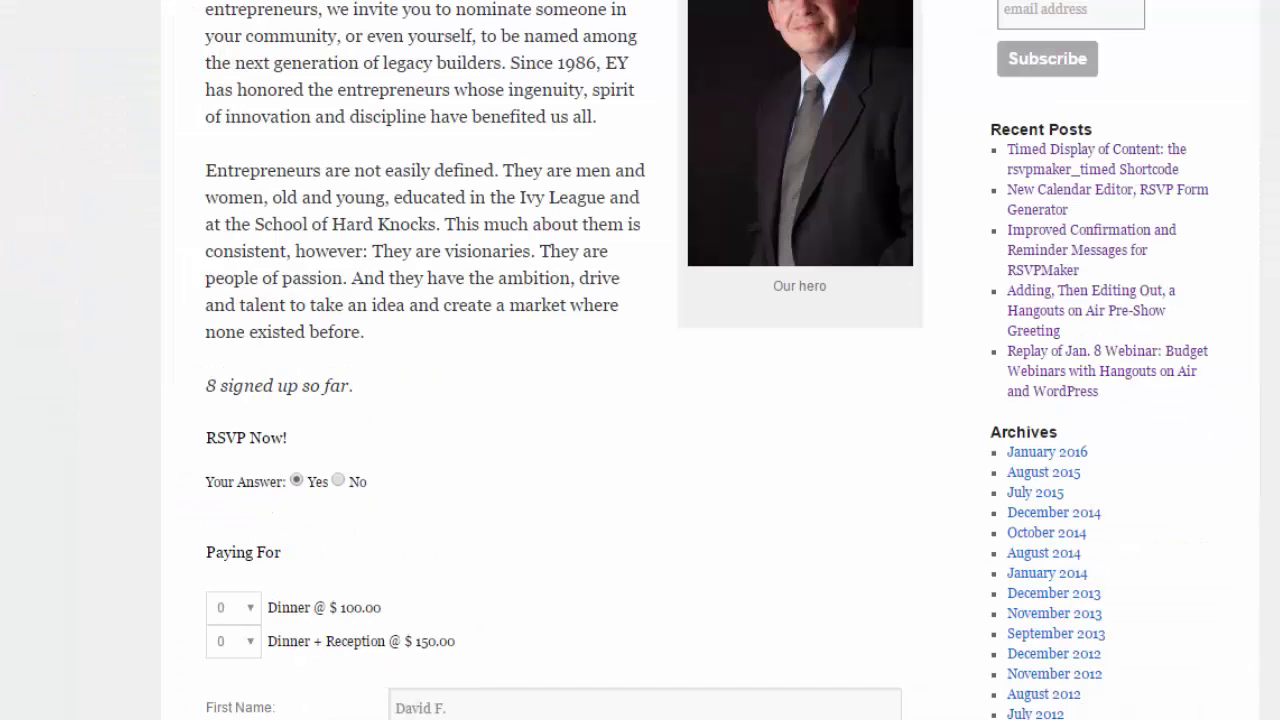
{"action": "scroll", "coordinate": [640, 360], "scroll_direction": "down", "scroll_amount": 2}
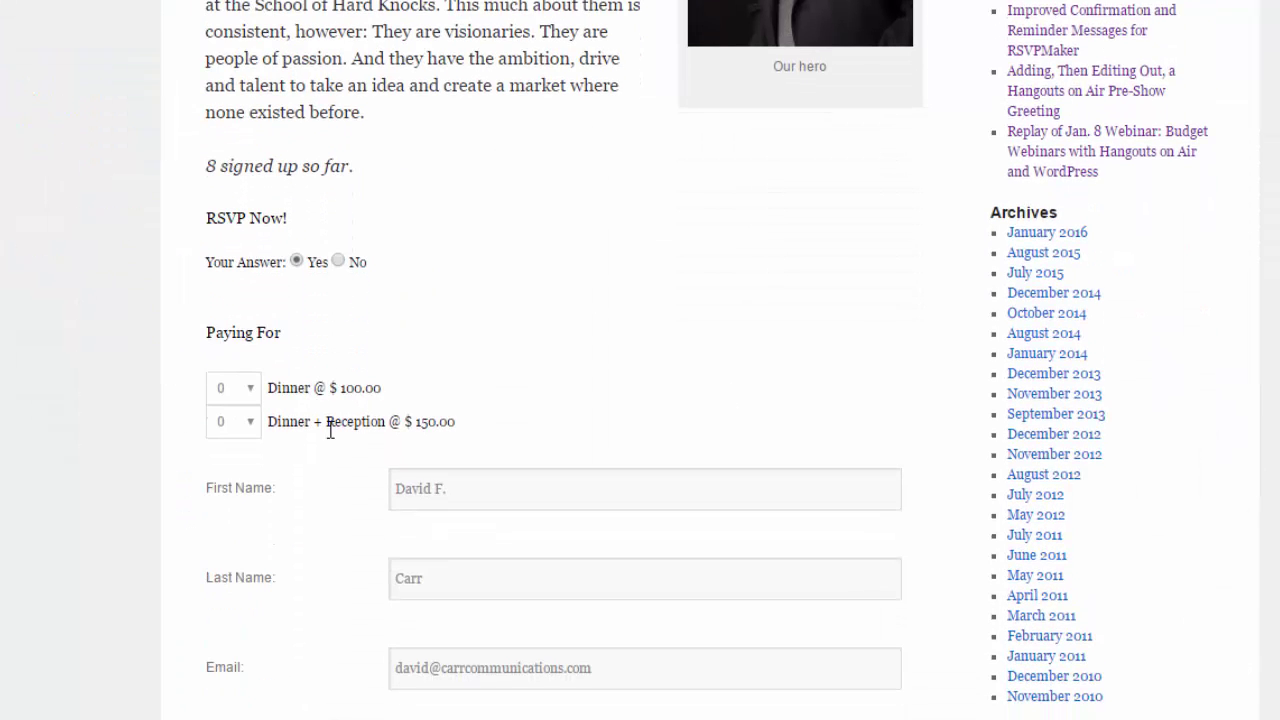
{"action": "left_click", "coordinate": [250, 390]}
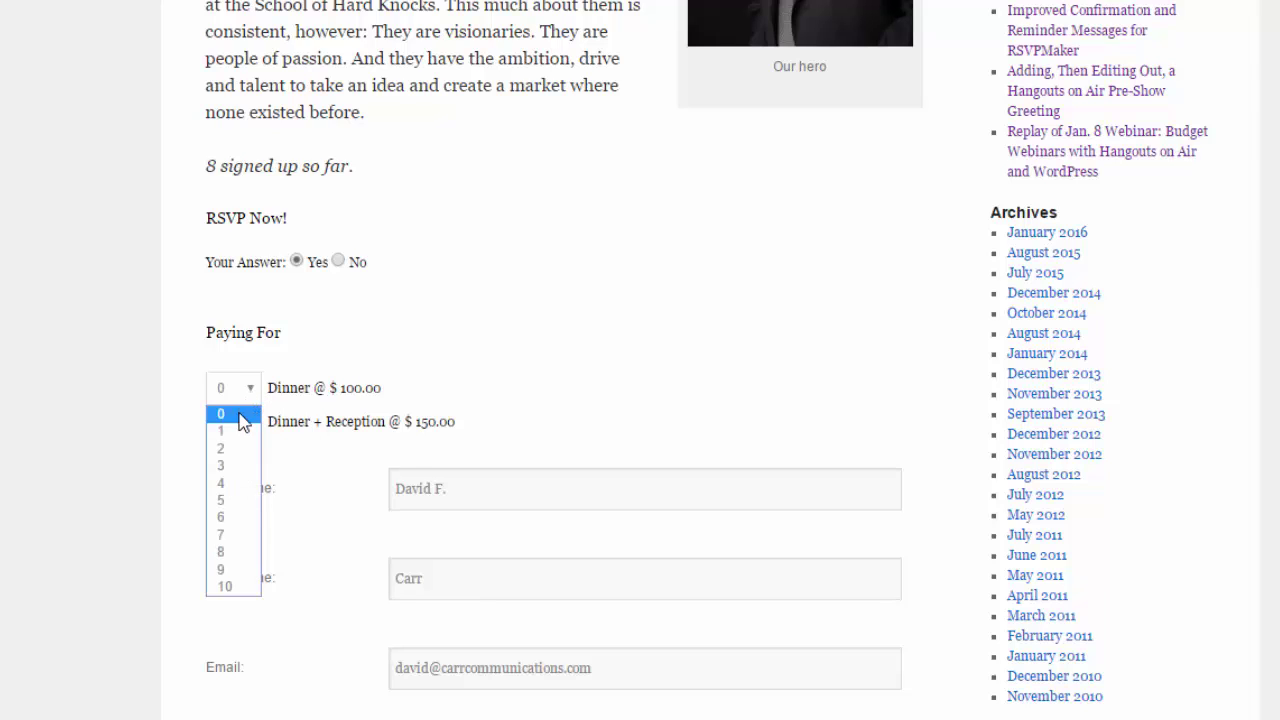
{"action": "left_click", "coordinate": [239, 502]}
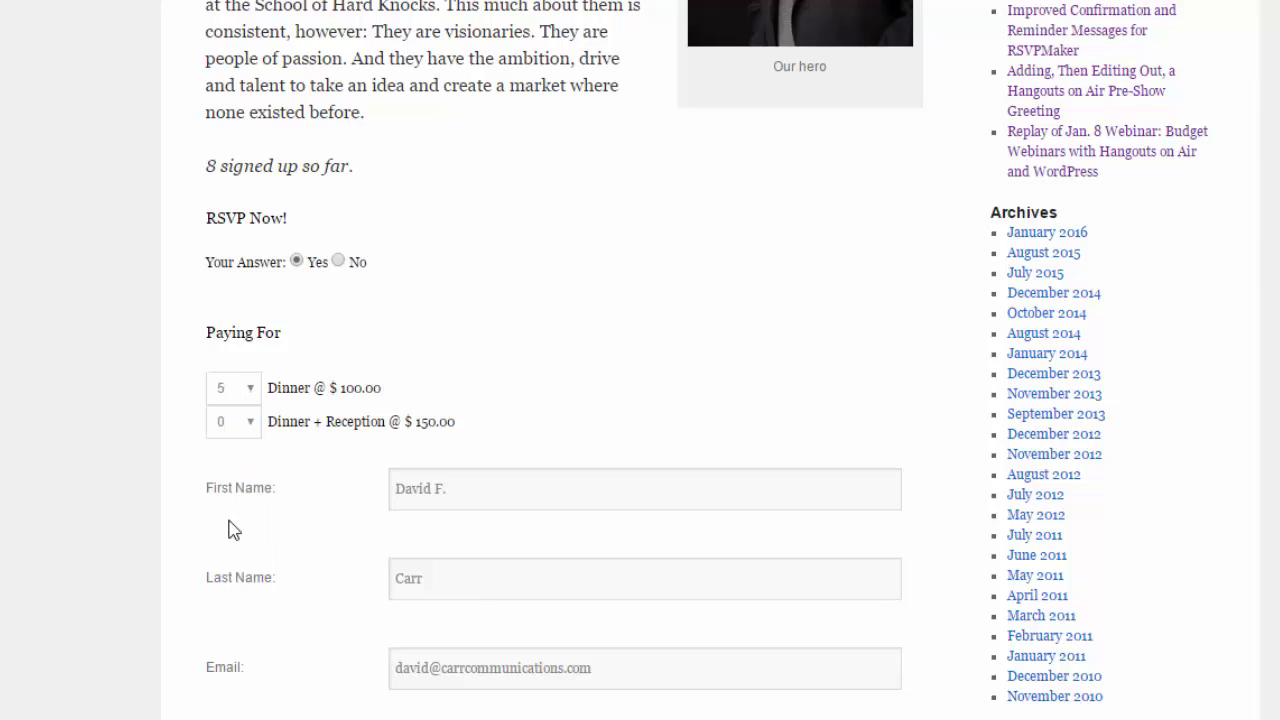
{"action": "left_click", "coordinate": [250, 426]}
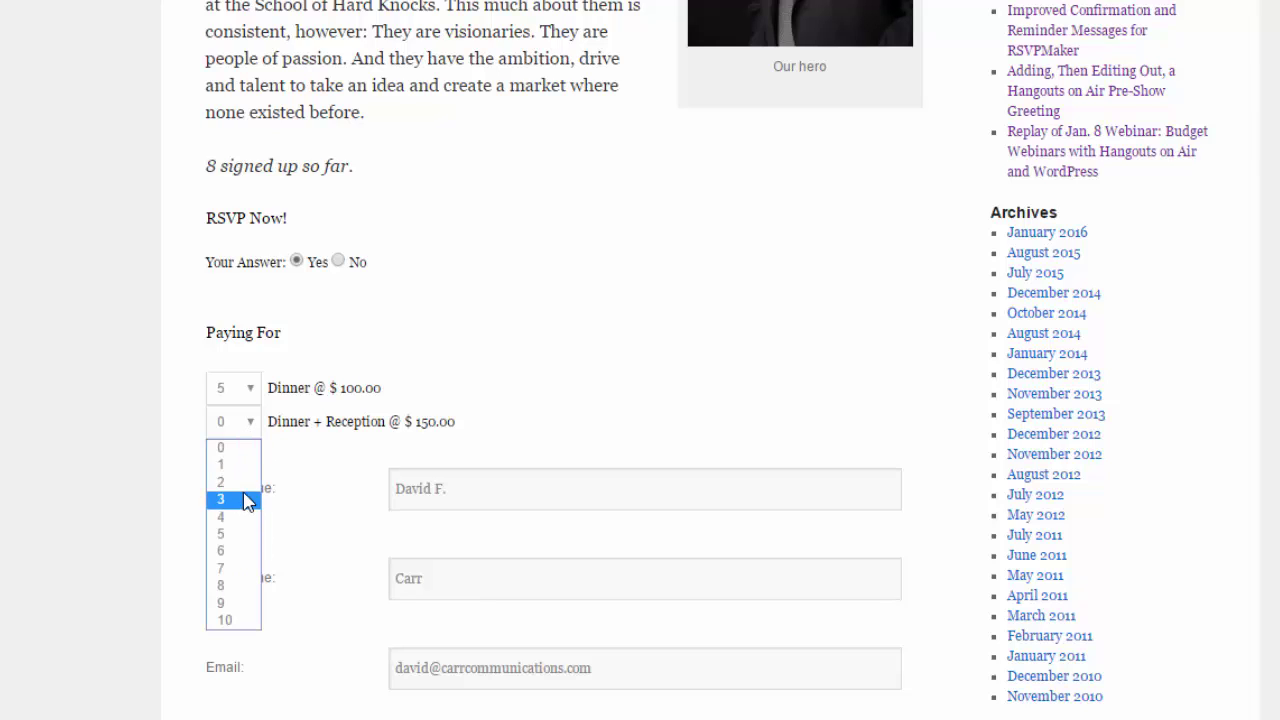
{"action": "left_click", "coordinate": [241, 483]}
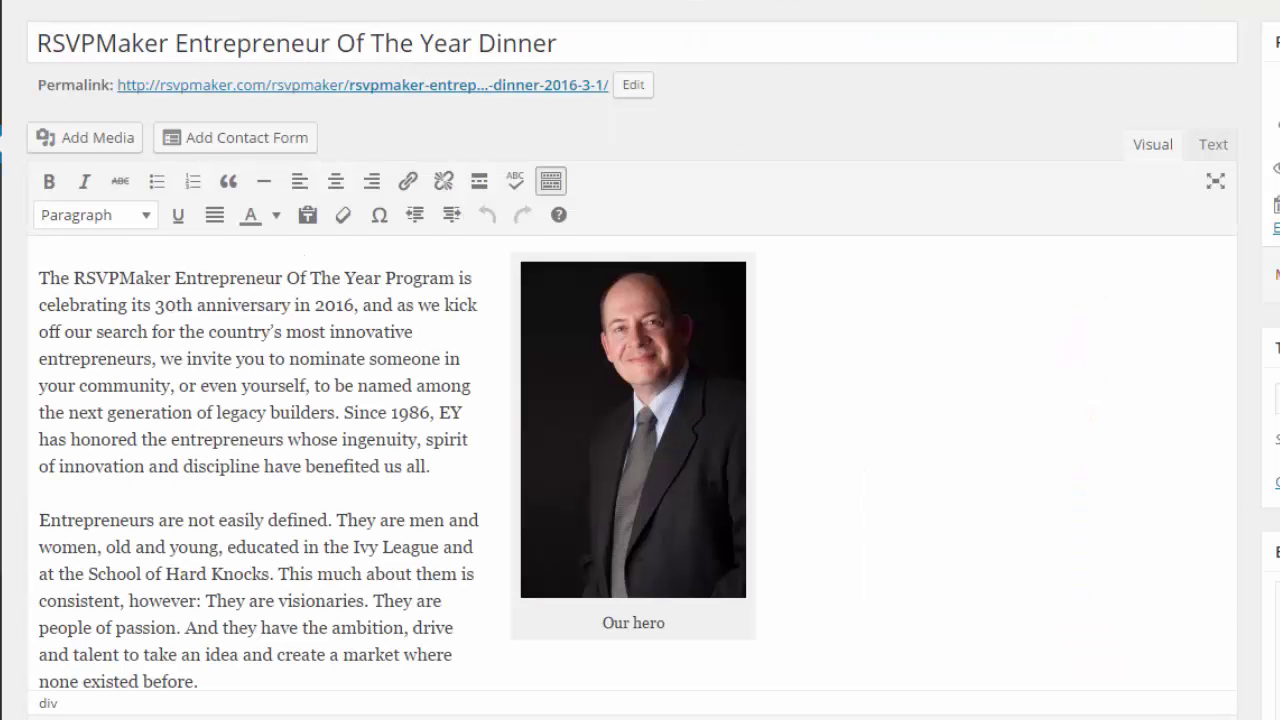
Set pricing back to 'Multiply price times size of party' and update the dinner event.
{"action": "scroll", "coordinate": [640, 400], "scroll_direction": "down", "scroll_amount": 8}
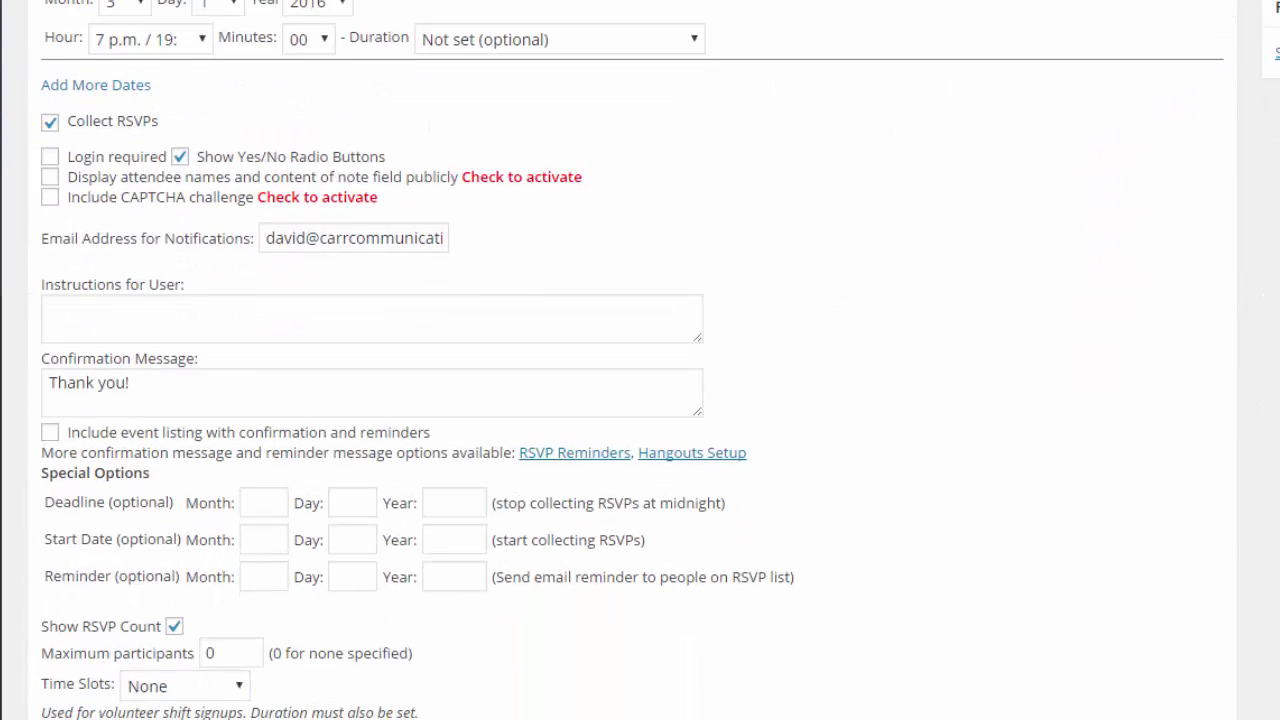
{"action": "scroll", "coordinate": [640, 360], "scroll_direction": "down", "scroll_amount": 8}
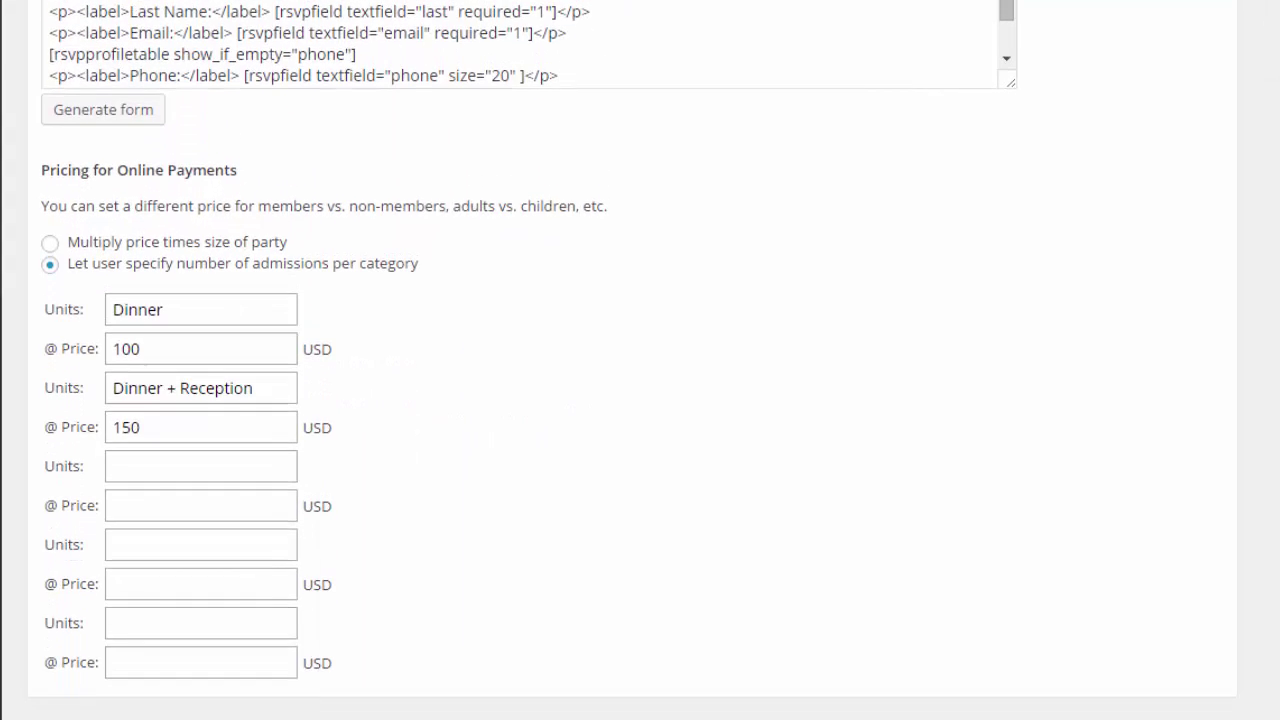
{"action": "left_click", "coordinate": [51, 244]}
{"action": "scroll", "coordinate": [640, 360], "scroll_direction": "up", "scroll_amount": 15}
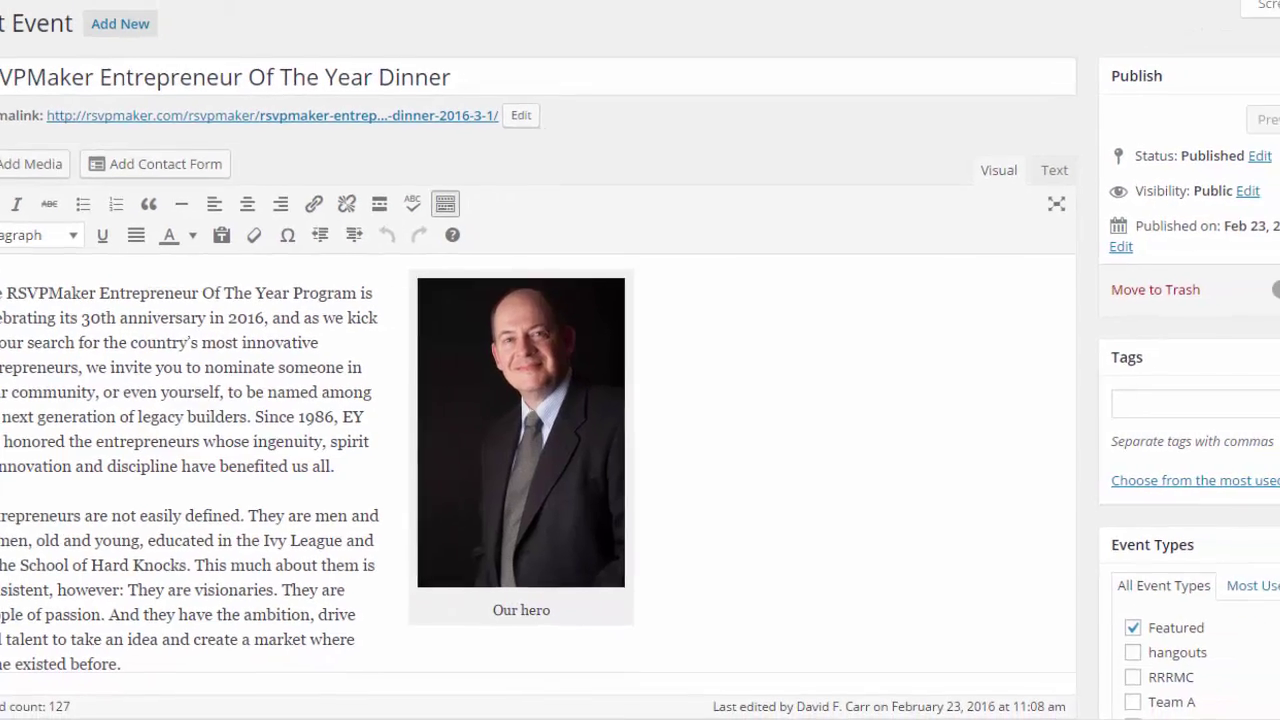
{"action": "left_click", "coordinate": [1214, 306]}
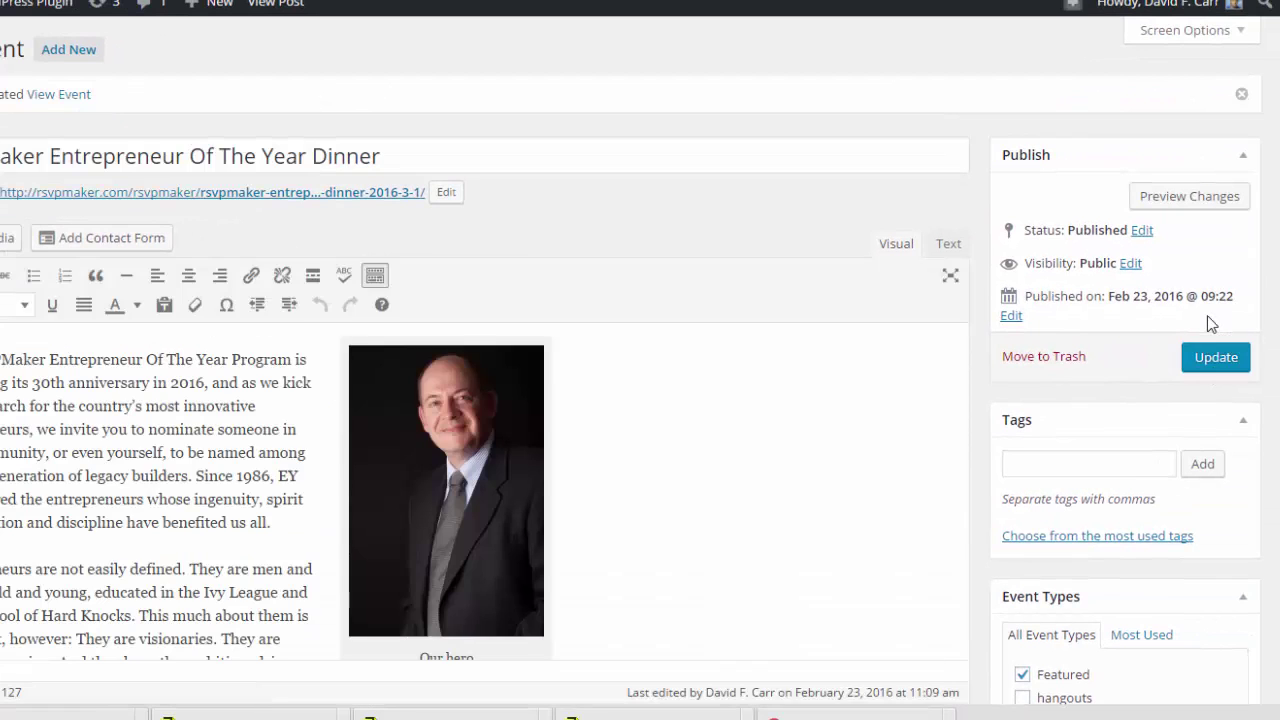
Open the dinner event's public page at normal zoom and find the RSVP form's guest fields.
{"action": "left_click", "coordinate": [185, 197]}
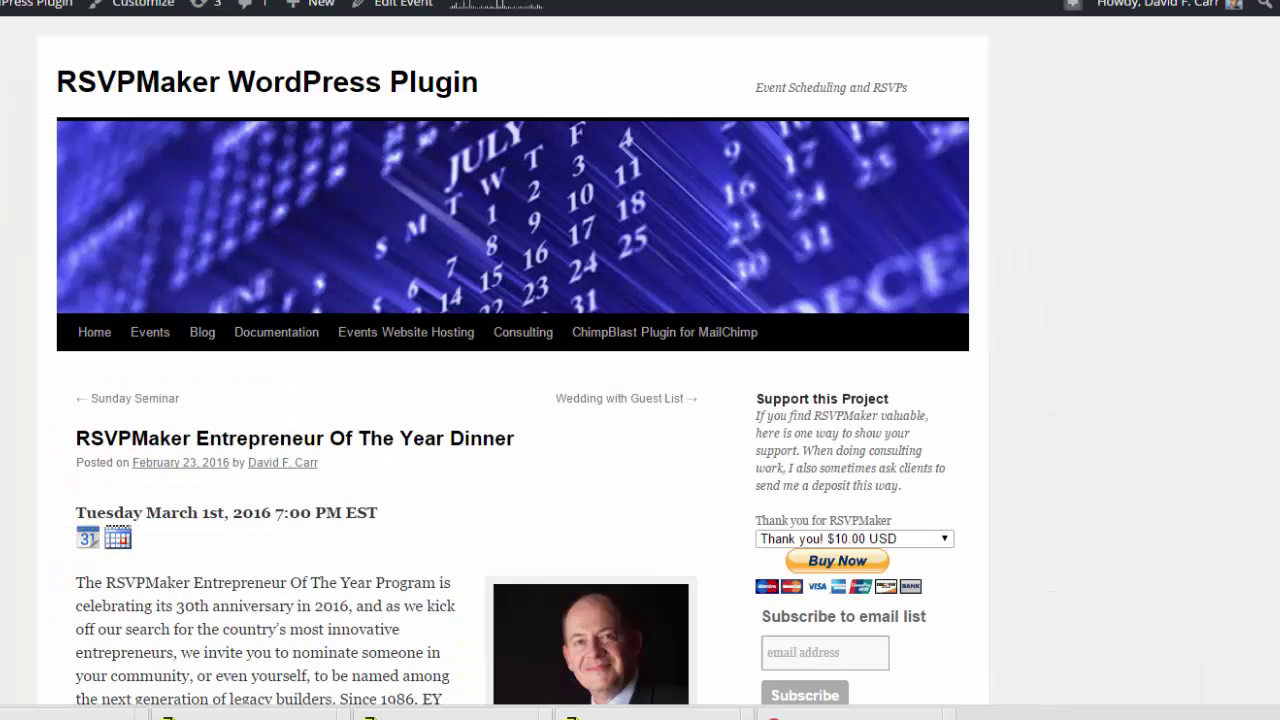
{"action": "key", "text": "ctrl+minus"}
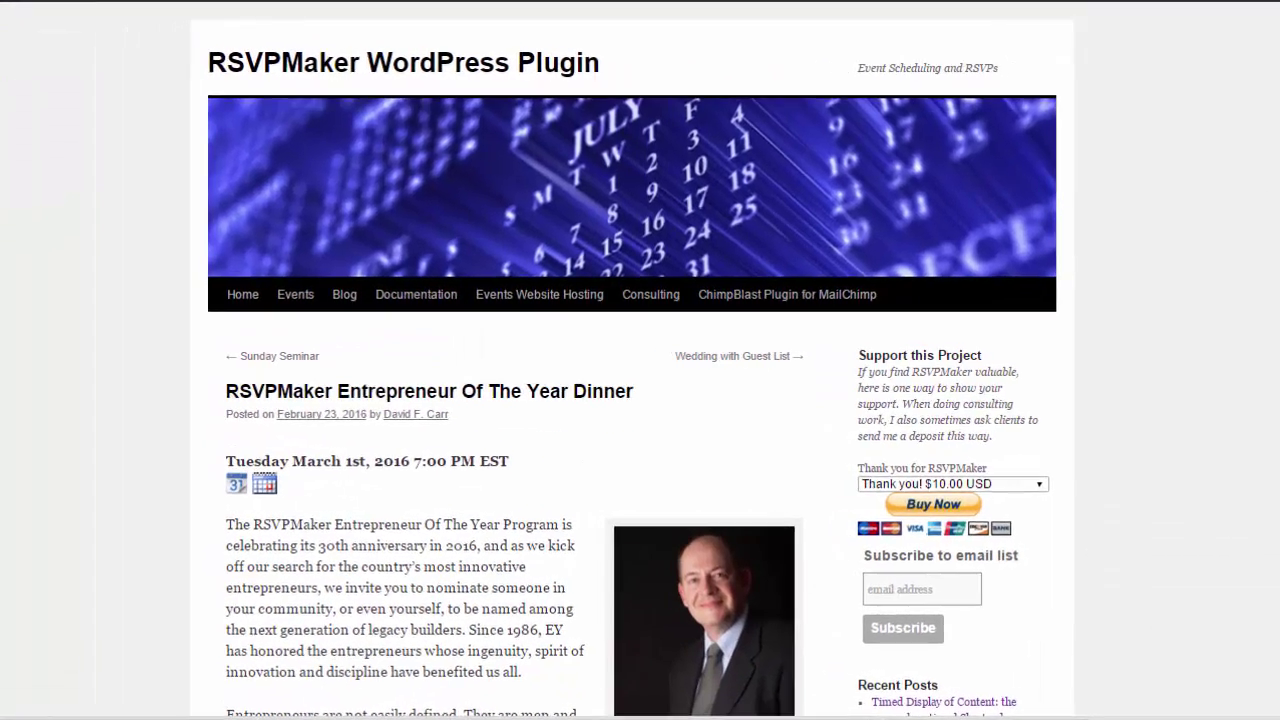
{"action": "scroll", "coordinate": [640, 400], "scroll_direction": "down", "scroll_amount": 12}
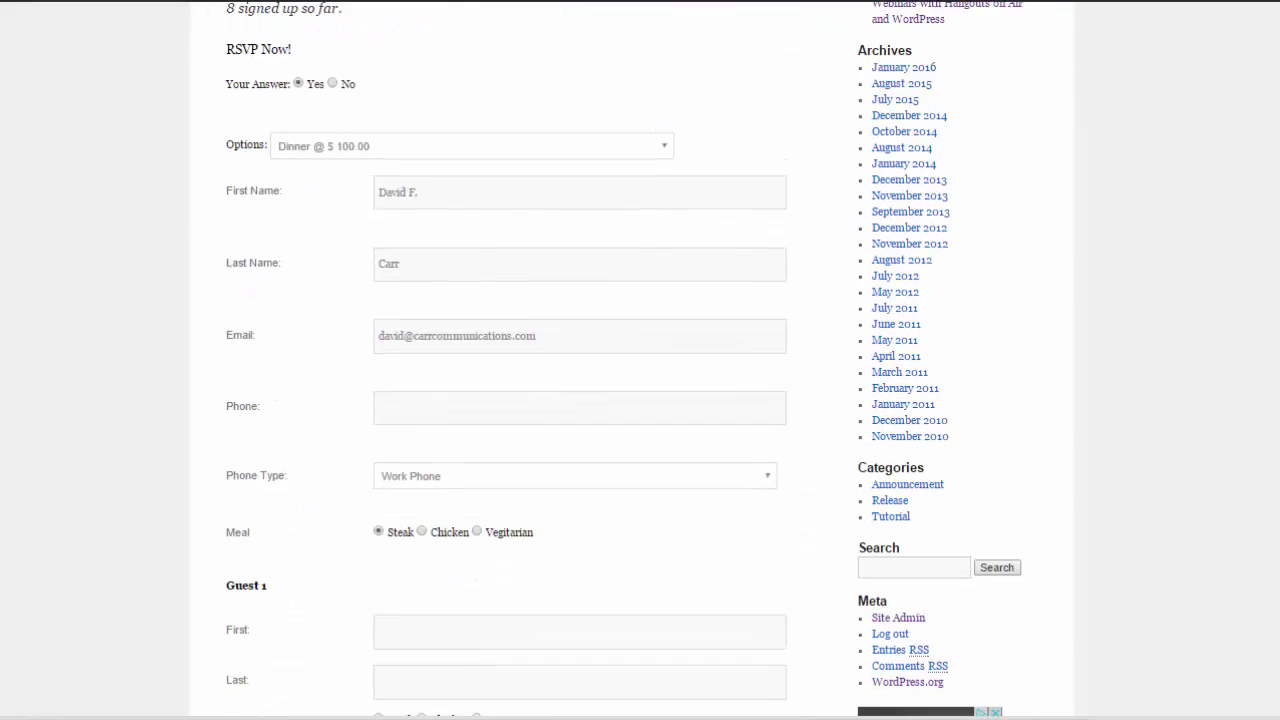
{"action": "scroll", "coordinate": [620, 360], "scroll_direction": "down", "scroll_amount": 1}
{"action": "scroll", "coordinate": [620, 360], "scroll_direction": "up", "scroll_amount": 5}
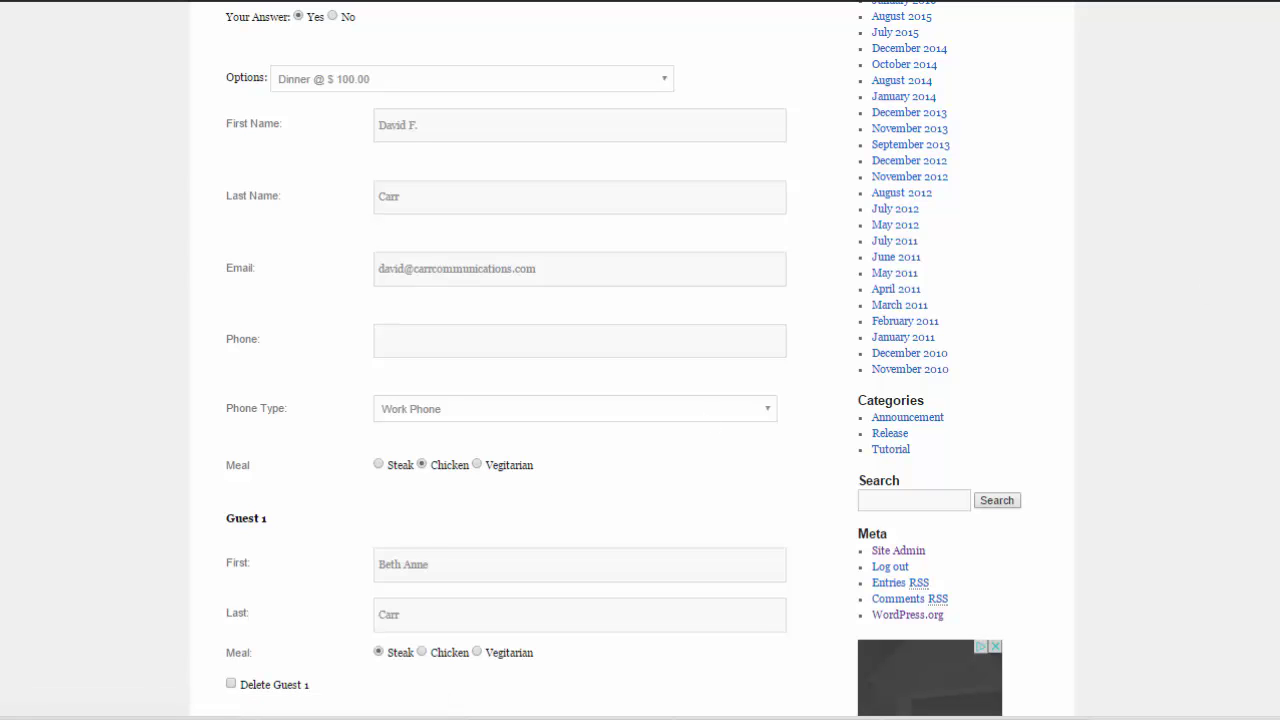
{"action": "scroll", "coordinate": [620, 360], "scroll_direction": "down", "scroll_amount": 5}
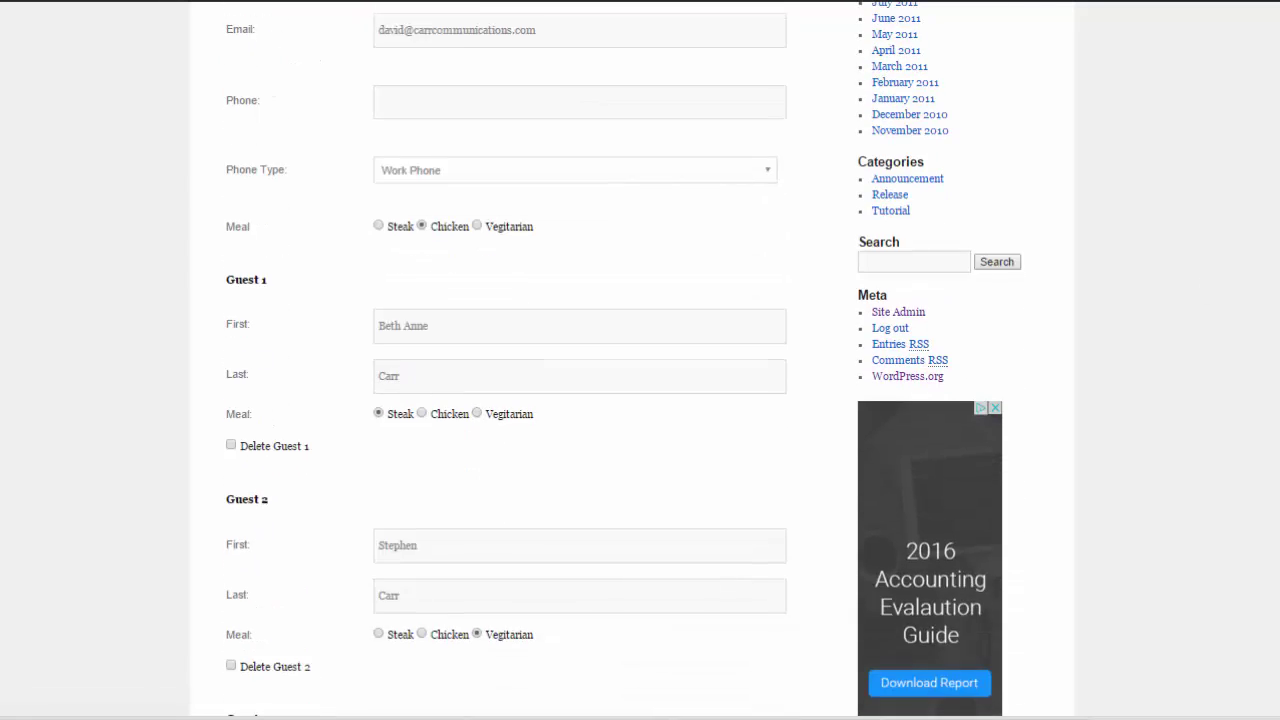
{"action": "scroll", "coordinate": [620, 360], "scroll_direction": "down", "scroll_amount": 4}
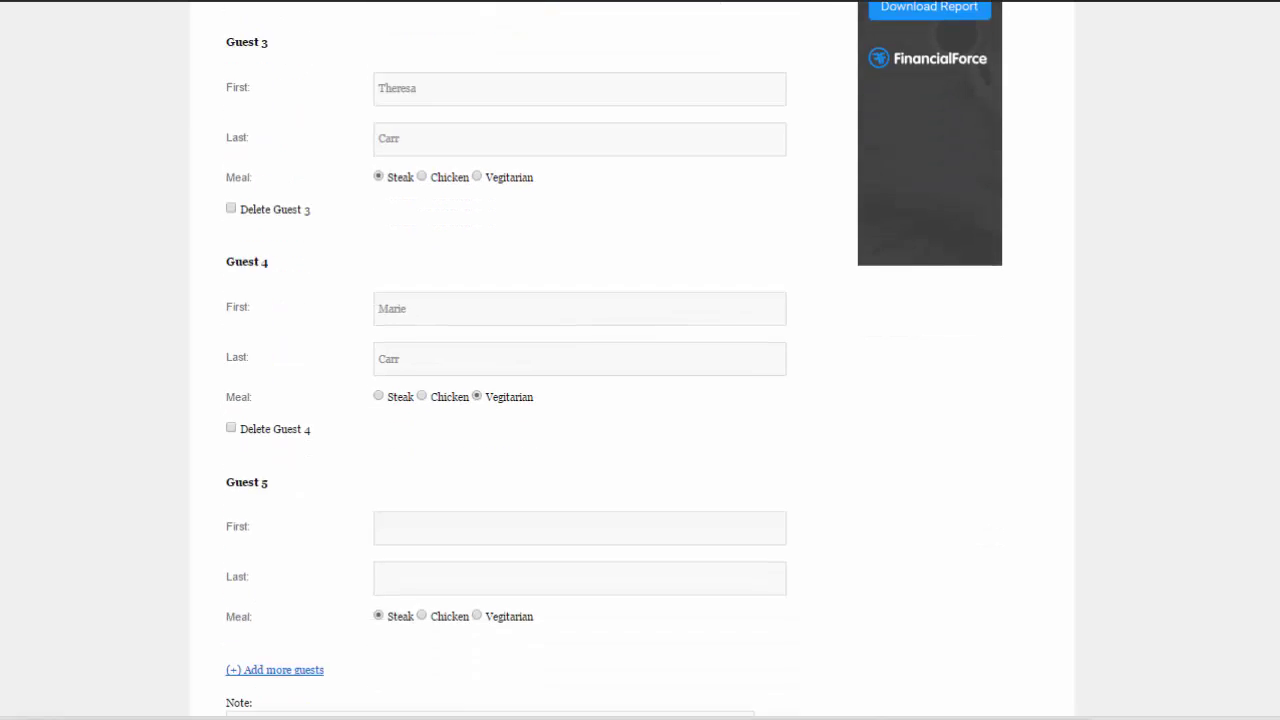
{"action": "scroll", "coordinate": [620, 360], "scroll_direction": "up", "scroll_amount": 3}
{"action": "scroll", "coordinate": [620, 360], "scroll_direction": "up", "scroll_amount": 9}
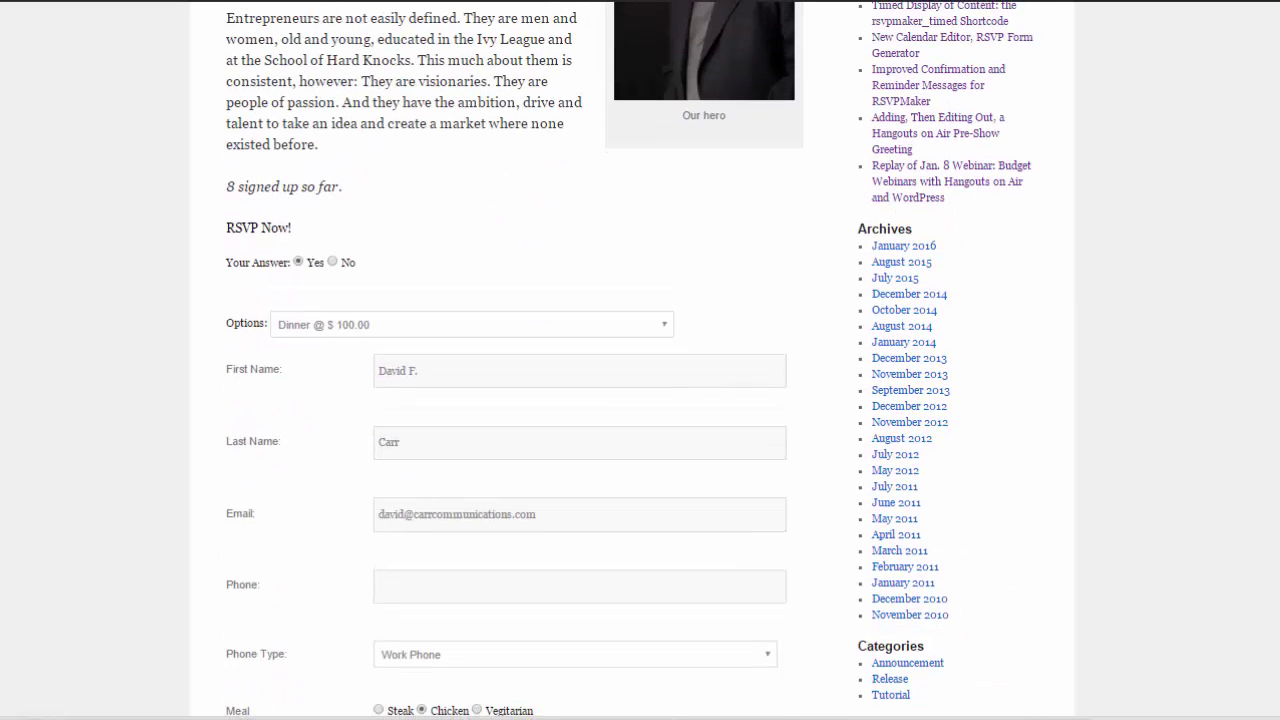
{"action": "scroll", "coordinate": [620, 360], "scroll_direction": "up", "scroll_amount": 3}
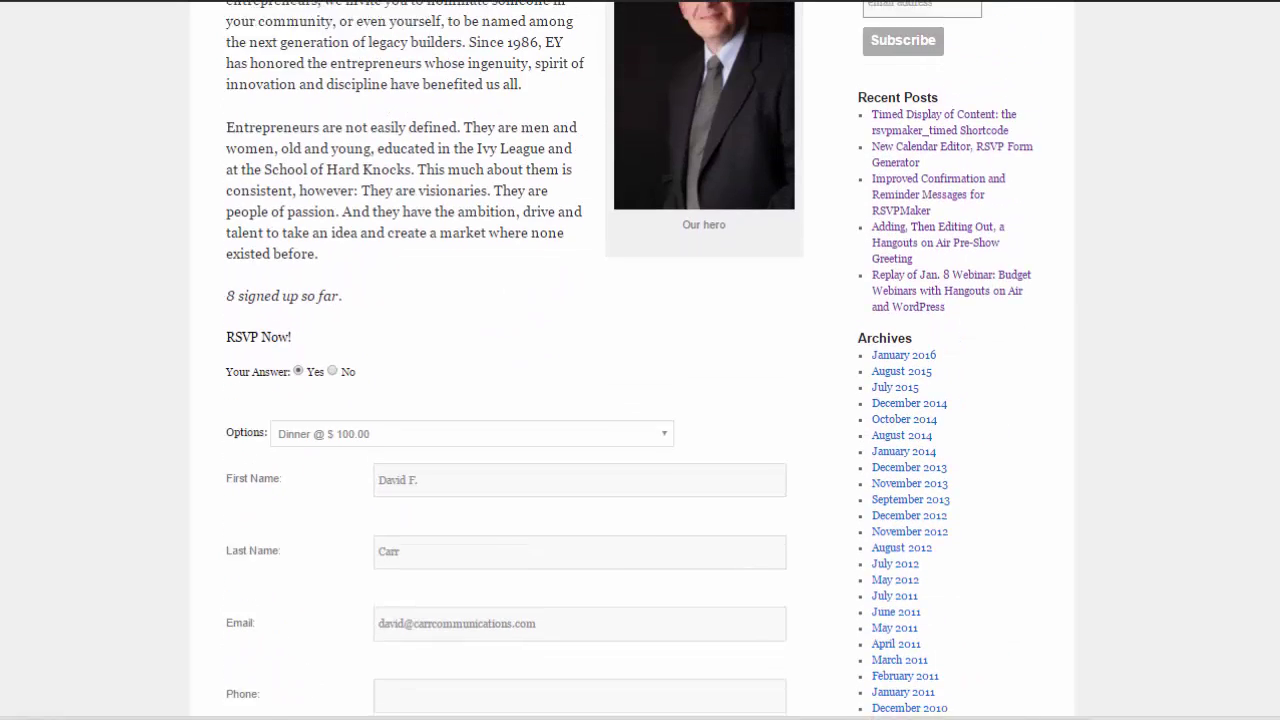
{"action": "scroll", "coordinate": [620, 360], "scroll_direction": "down", "scroll_amount": 4}
{"action": "scroll", "coordinate": [620, 360], "scroll_direction": "down", "scroll_amount": 10}
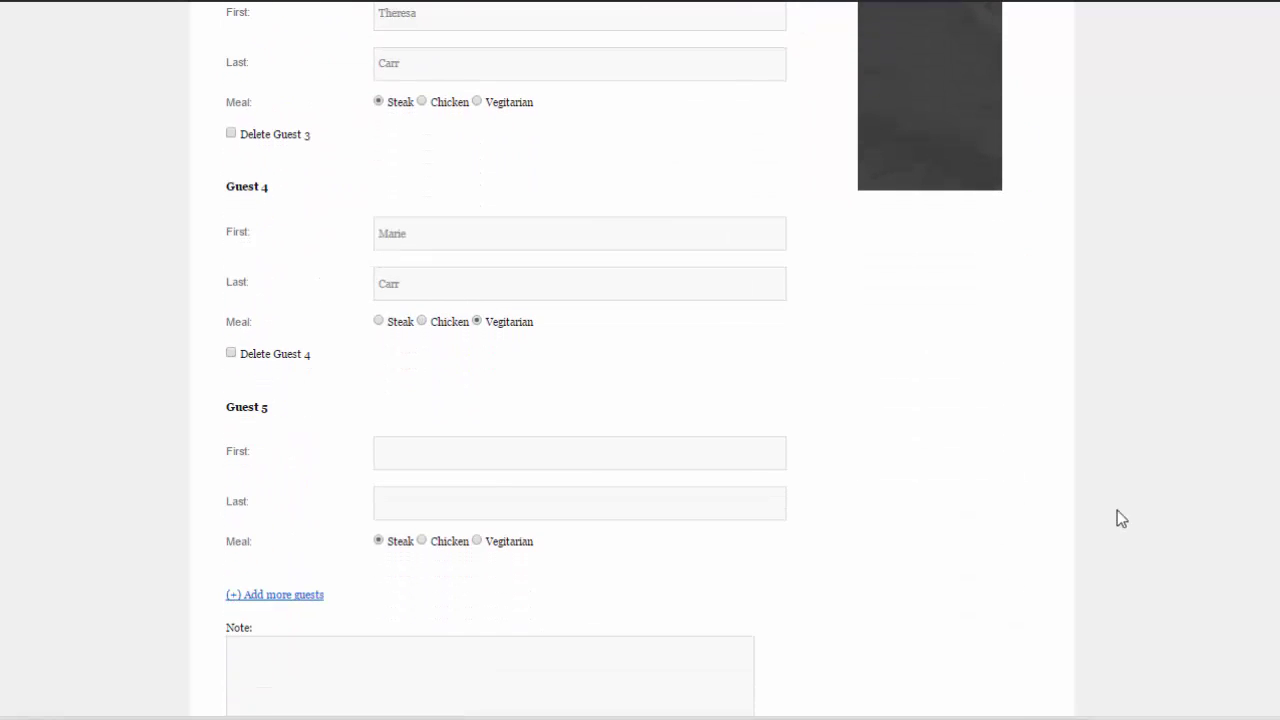
Fill in the fifth guest's first and last name and submit the RSVP.
{"action": "left_click", "coordinate": [488, 457]}
{"action": "key", "text": "Tab"}
{"action": "scroll", "coordinate": [640, 360], "scroll_direction": "down", "scroll_amount": 3}
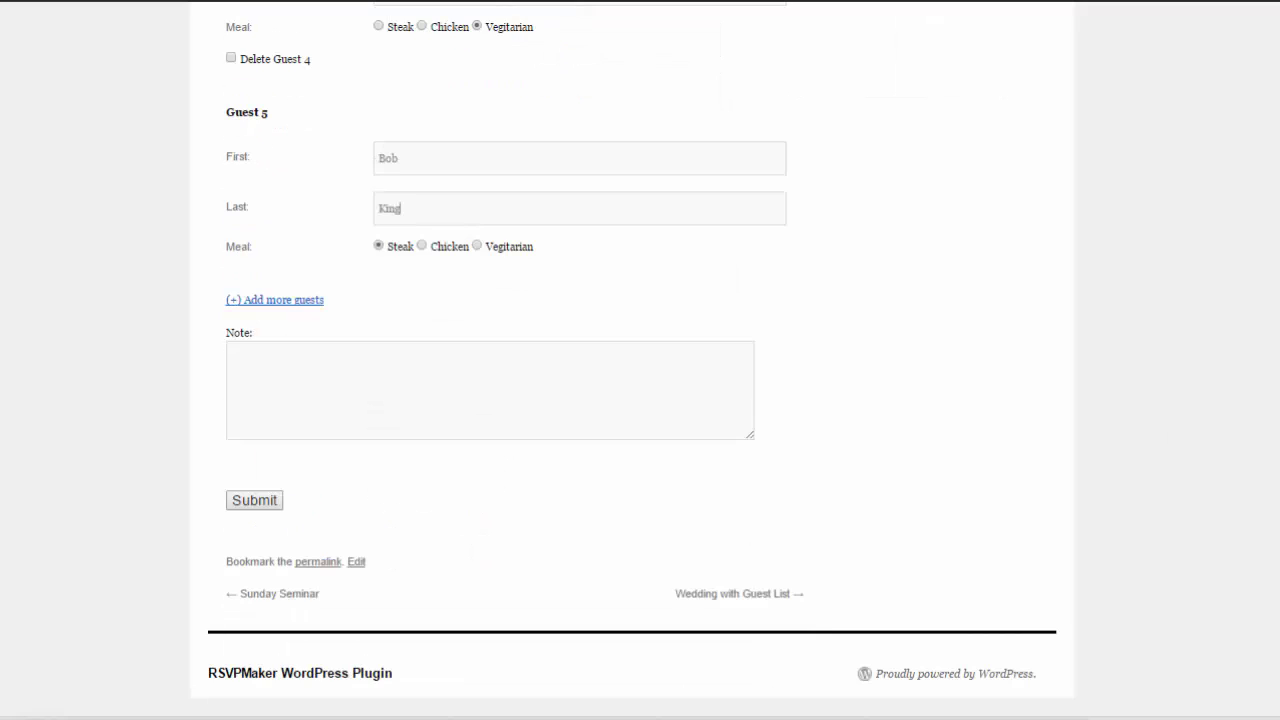
{"action": "left_click", "coordinate": [253, 500]}
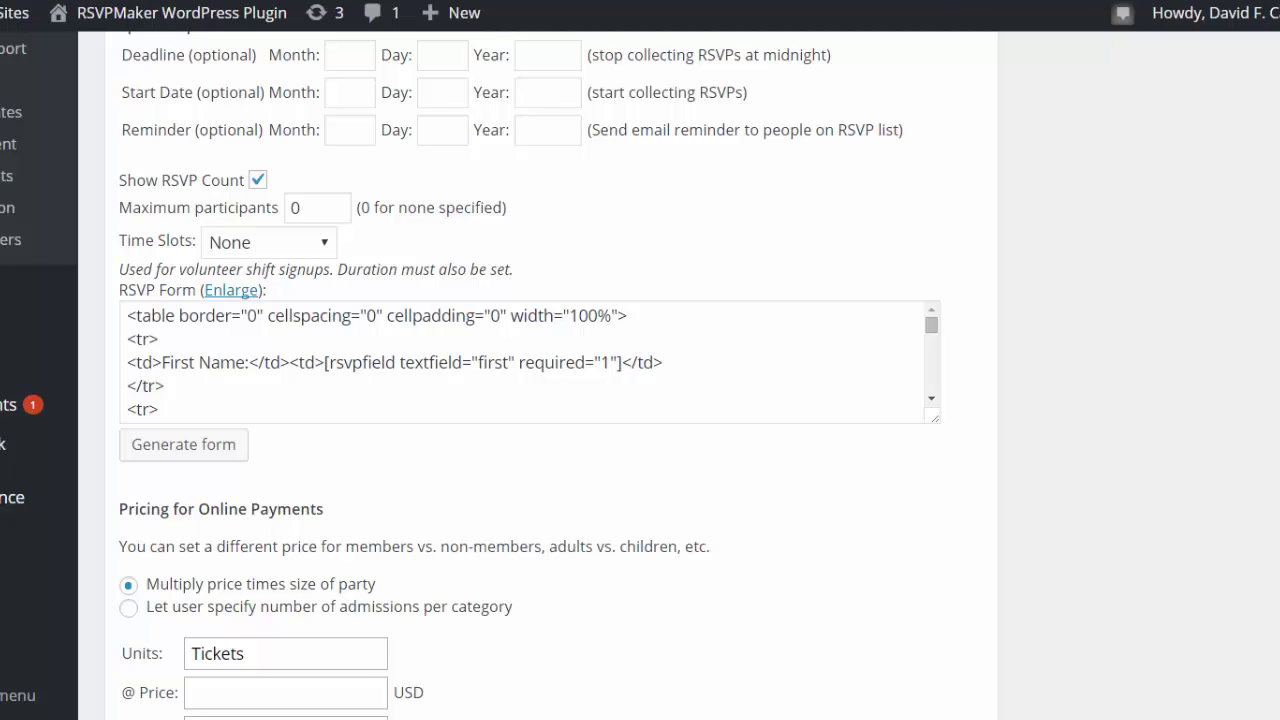
Open the Form setup dialog with Generate form in the RSVP Form box.
{"action": "left_click", "coordinate": [186, 446]}
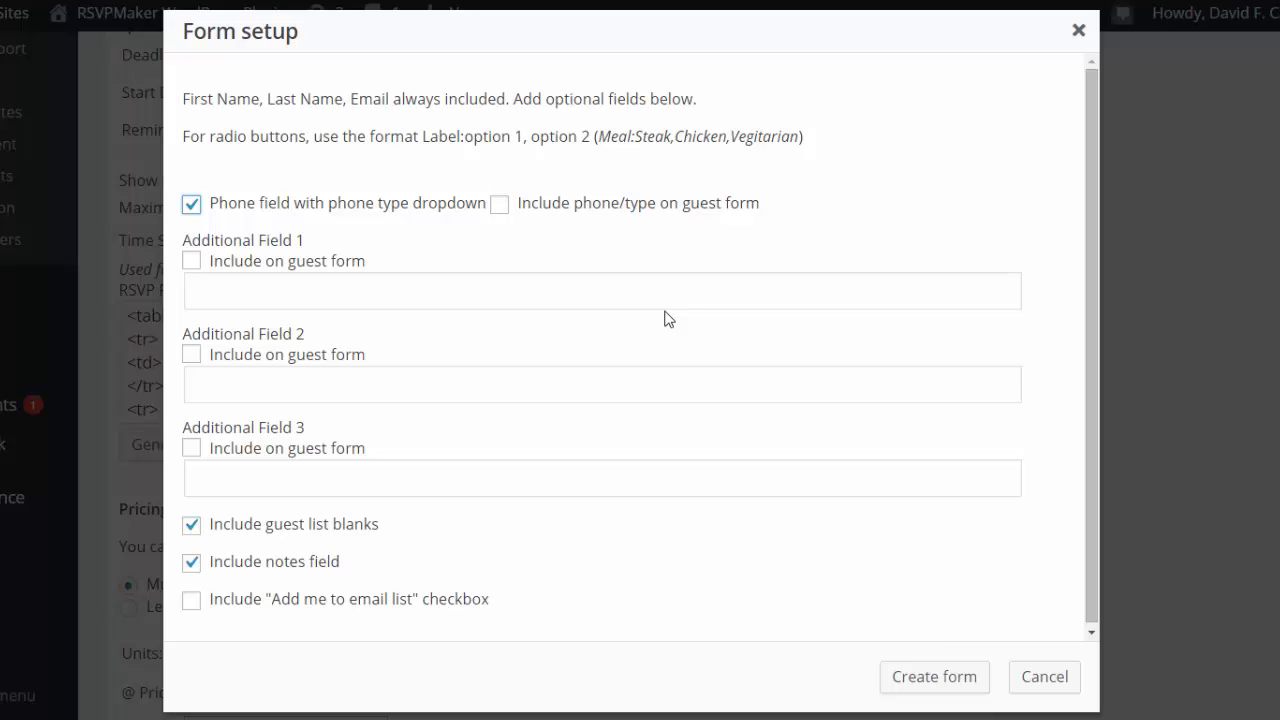
Drop the phone-type field and add 'Work Phone' and 'Meal:Steak,Chicken,Vegitarian' as extra fields.
{"action": "left_click", "coordinate": [192, 210]}
{"action": "left_click", "coordinate": [231, 288]}
{"action": "type", "text": "Work"}
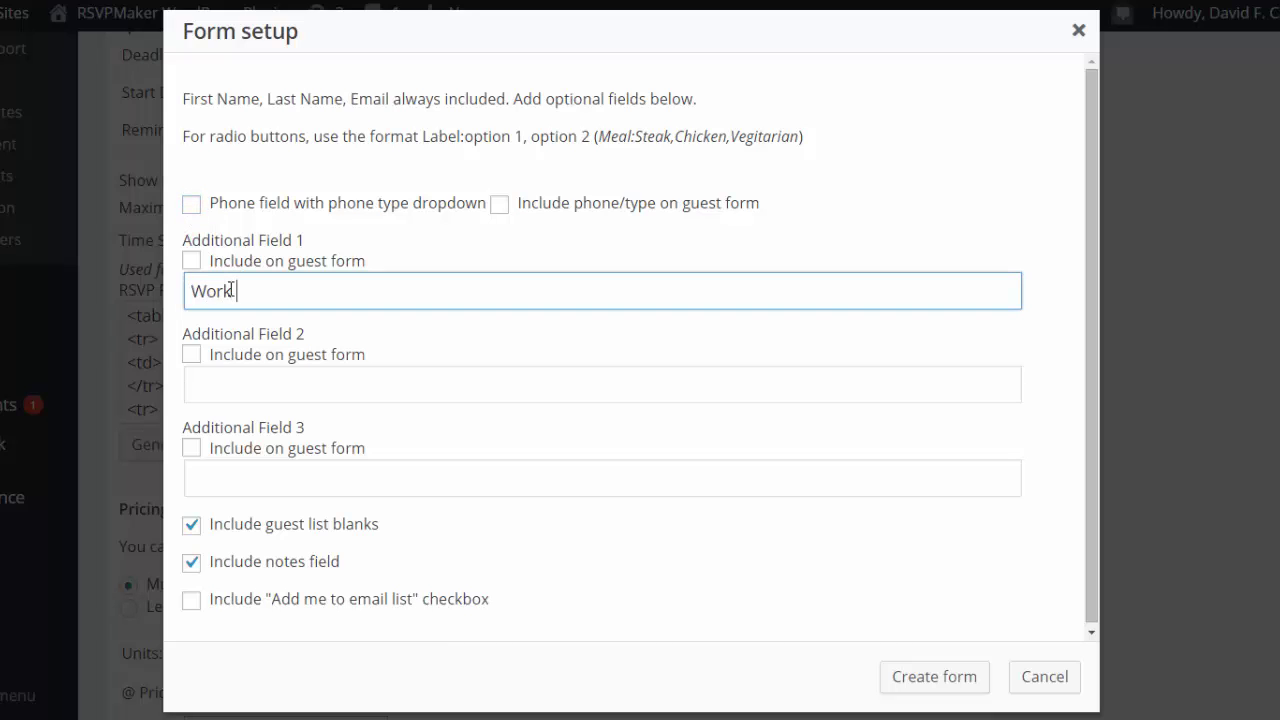
{"action": "type", "text": " Phone"}
{"action": "left_click", "coordinate": [214, 394]}
{"action": "type", "text": "Meal:Steak,Chicke"}
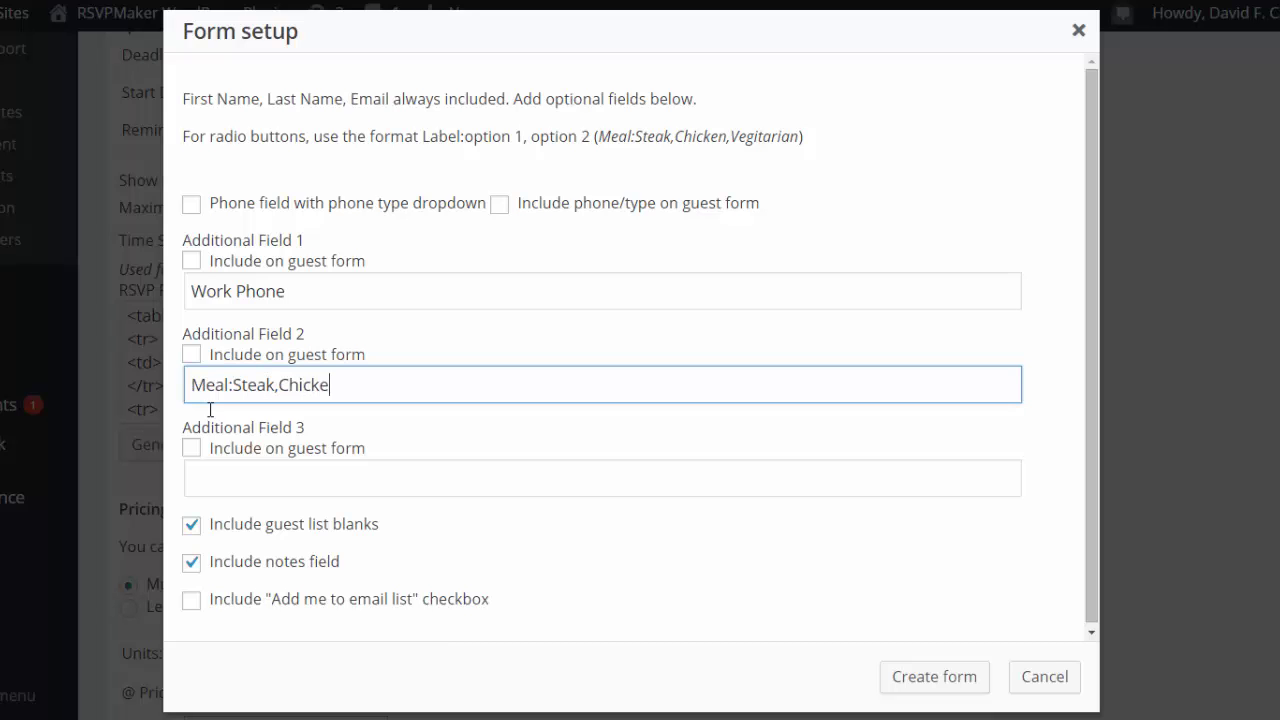
{"action": "type", "text": "n,Vegitarian"}
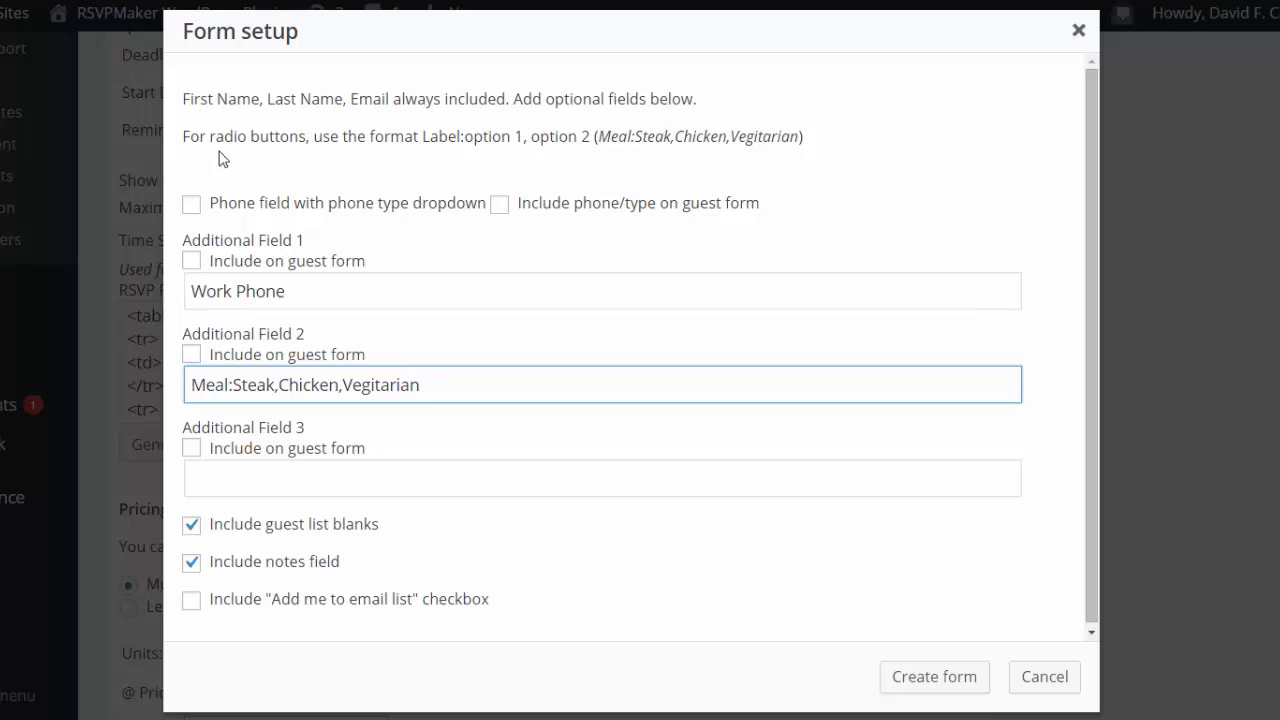
Include the Meal field on the guest form as well.
{"action": "left_click_drag", "start_coordinate": [186, 135], "coordinate": [834, 131]}
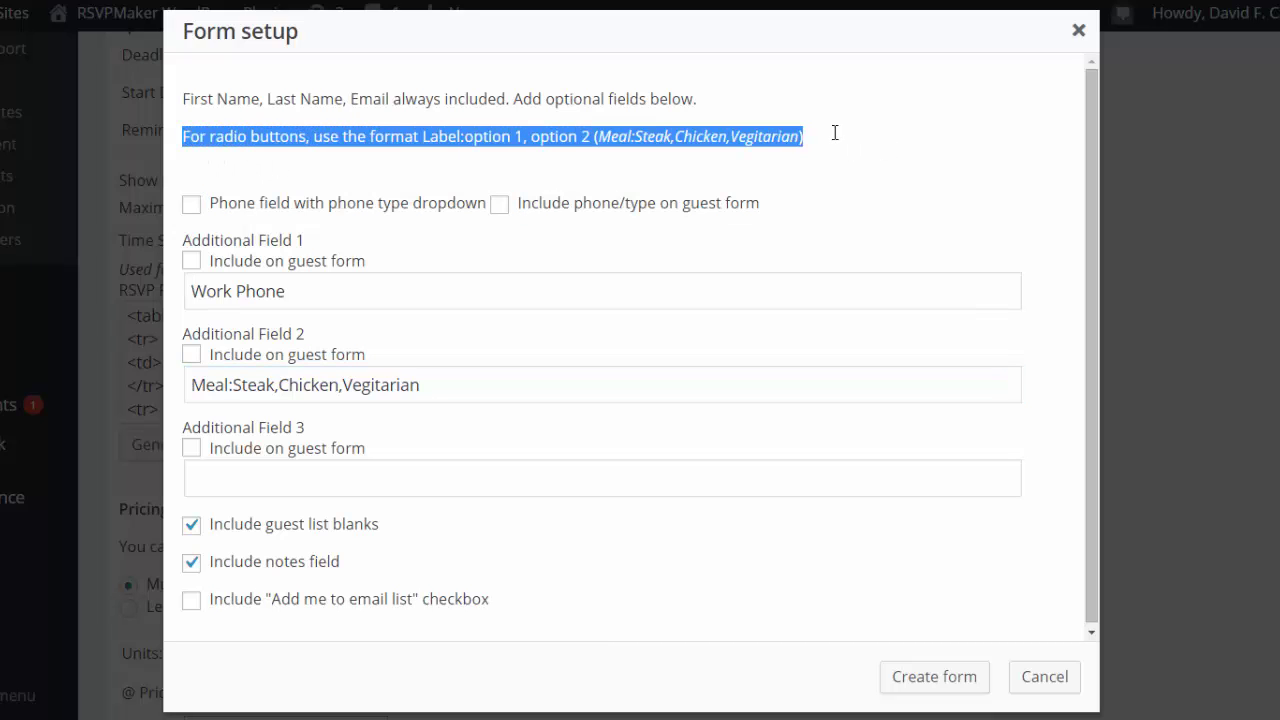
{"action": "left_click", "coordinate": [466, 336]}
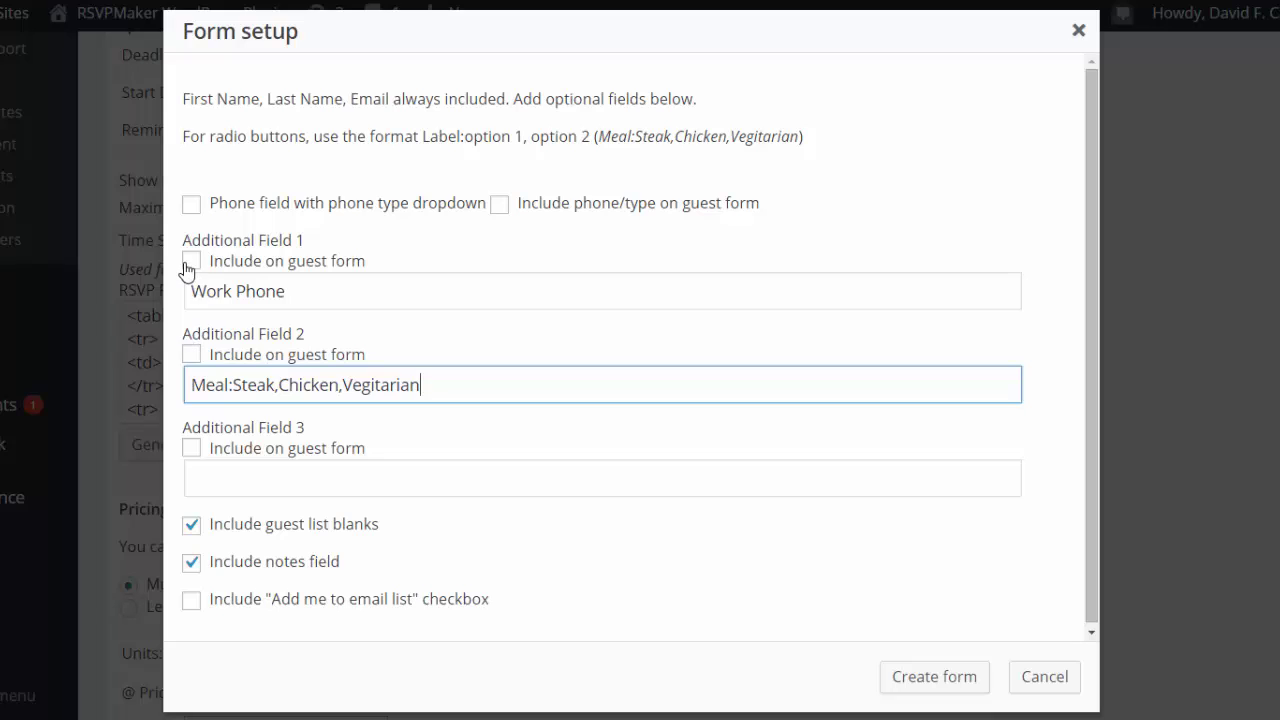
{"action": "left_click", "coordinate": [192, 360]}
{"action": "left_click", "coordinate": [192, 360]}
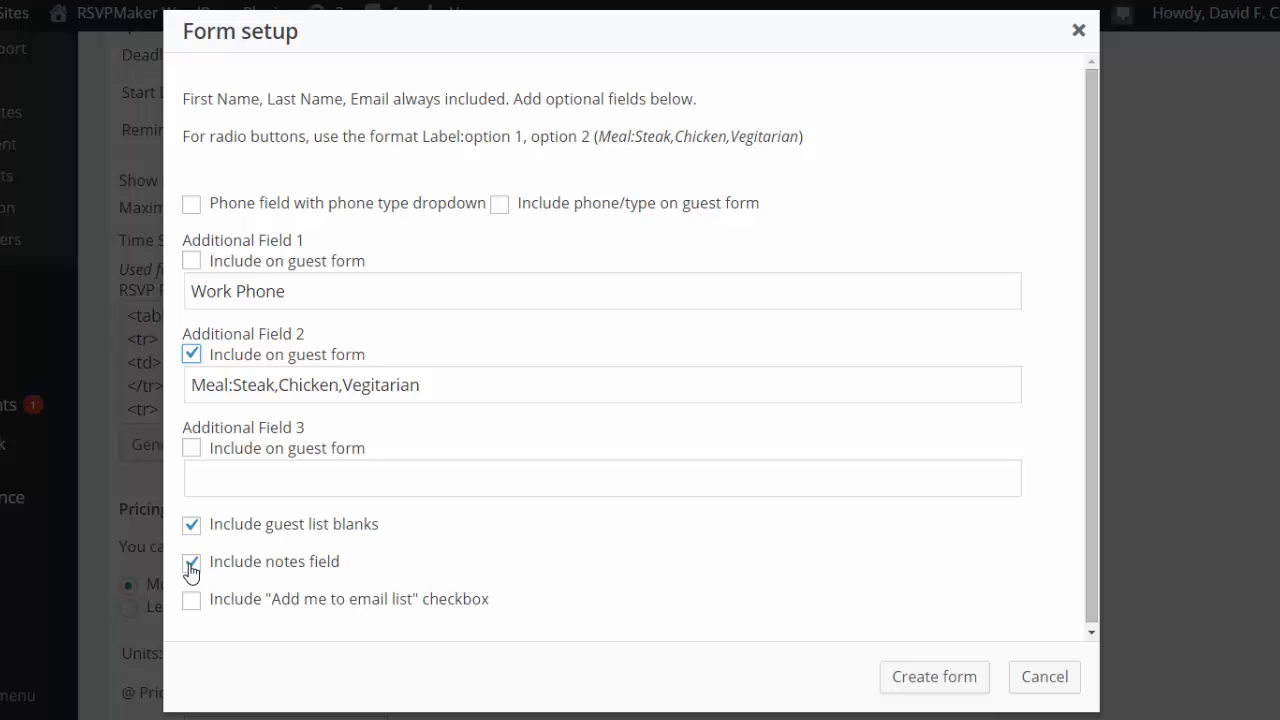
{"action": "left_click", "coordinate": [940, 688]}
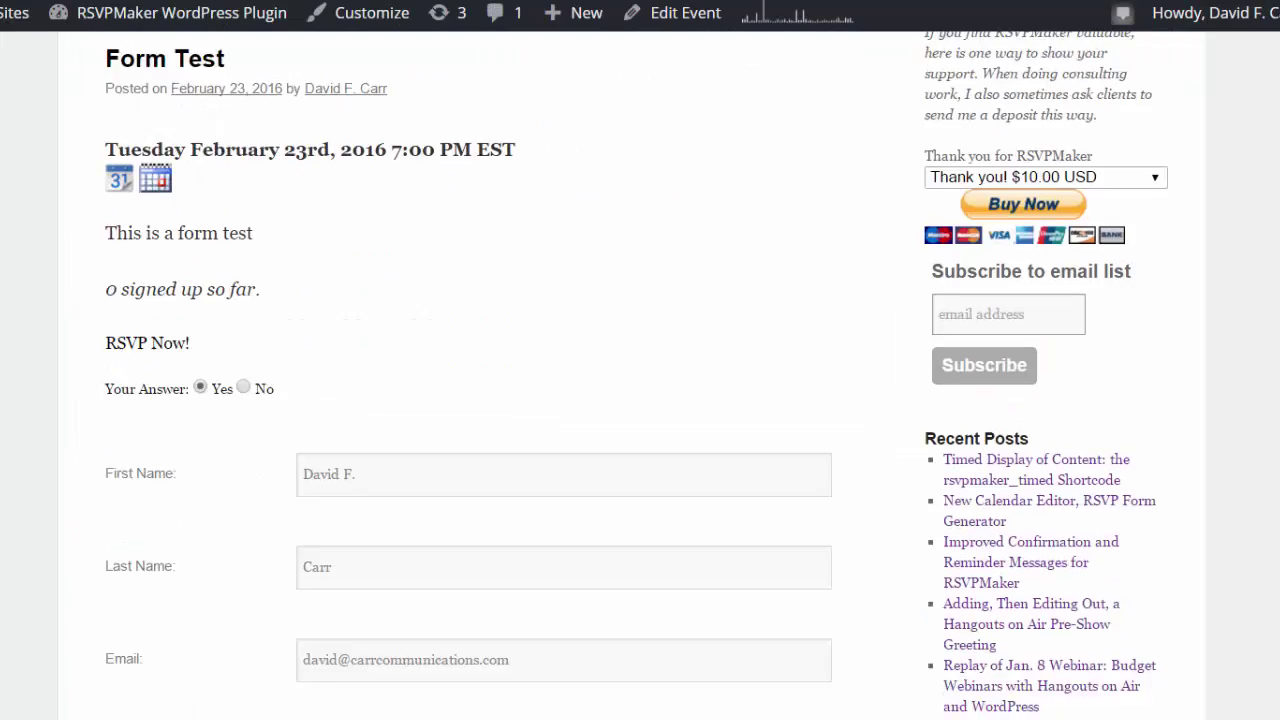
{"action": "scroll", "coordinate": [640, 400], "scroll_direction": "down", "scroll_amount": 5}
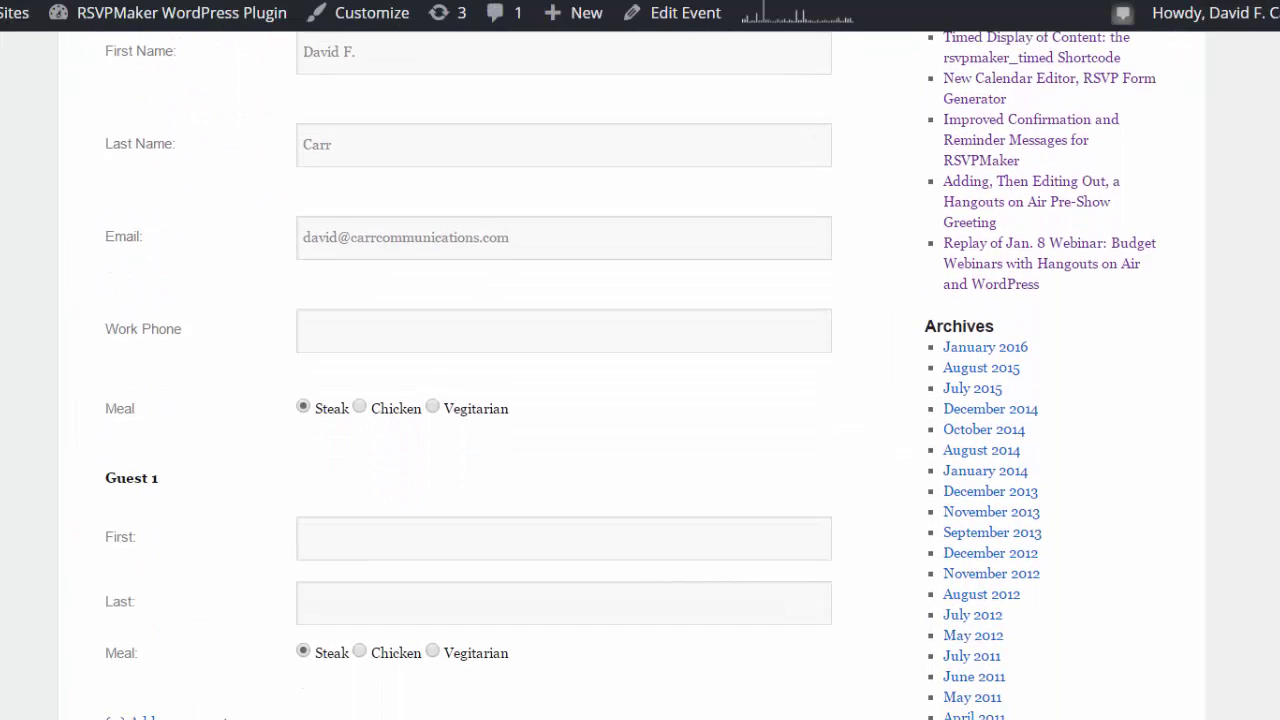
{"action": "scroll", "coordinate": [640, 400], "scroll_direction": "up", "scroll_amount": 2}
{"action": "scroll", "coordinate": [640, 400], "scroll_direction": "down", "scroll_amount": 1}
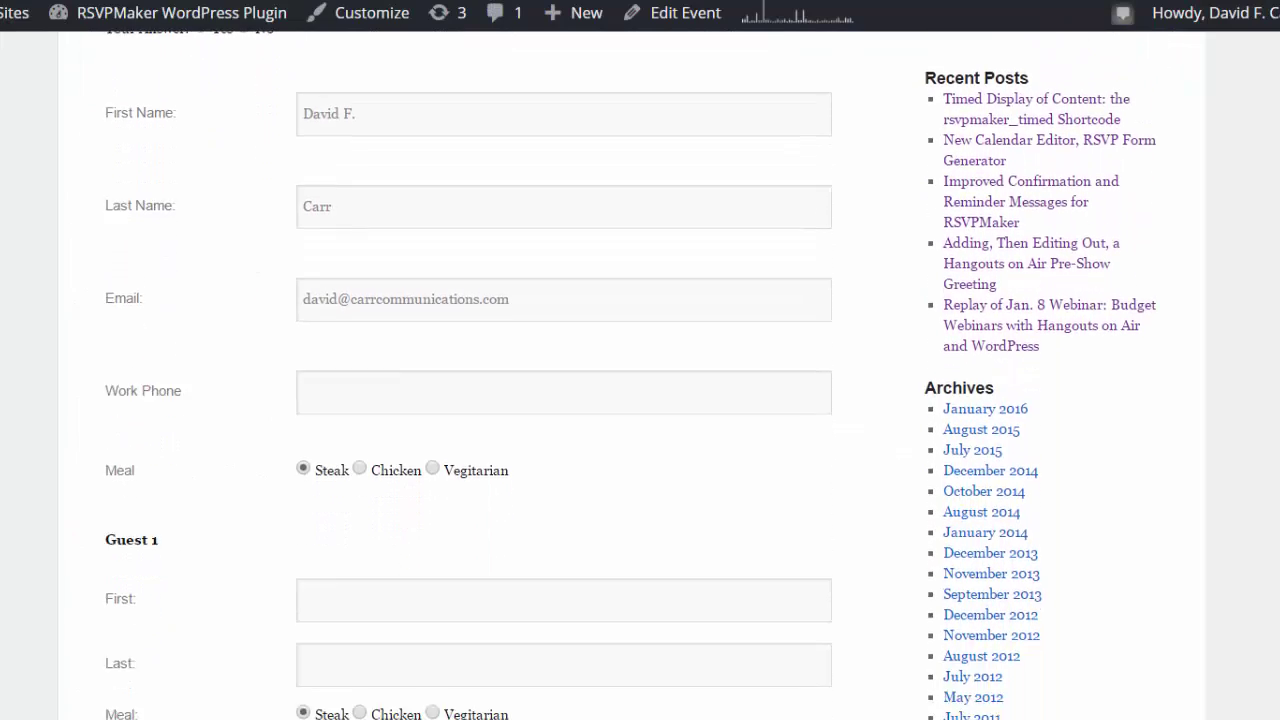
{"action": "scroll", "coordinate": [640, 400], "scroll_direction": "down", "scroll_amount": 2}
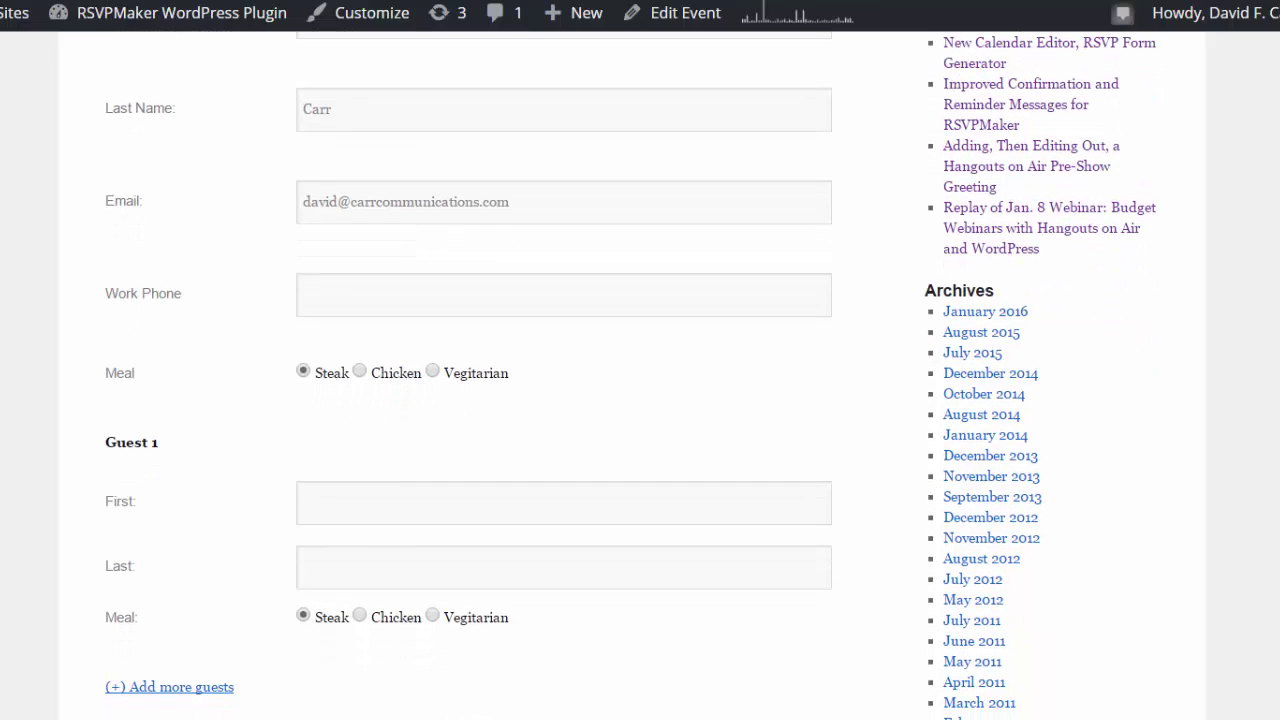
{"action": "scroll", "coordinate": [640, 400], "scroll_direction": "down", "scroll_amount": 1}
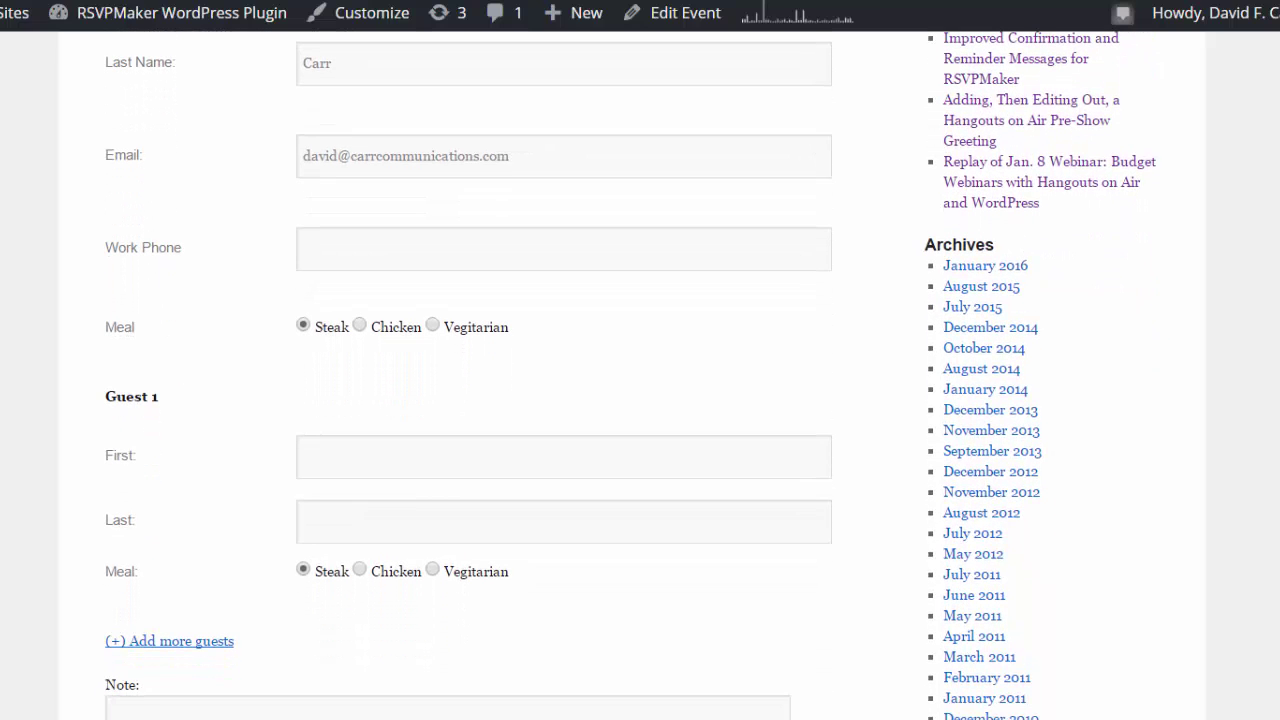
{"action": "scroll", "coordinate": [640, 400], "scroll_direction": "down", "scroll_amount": 2}
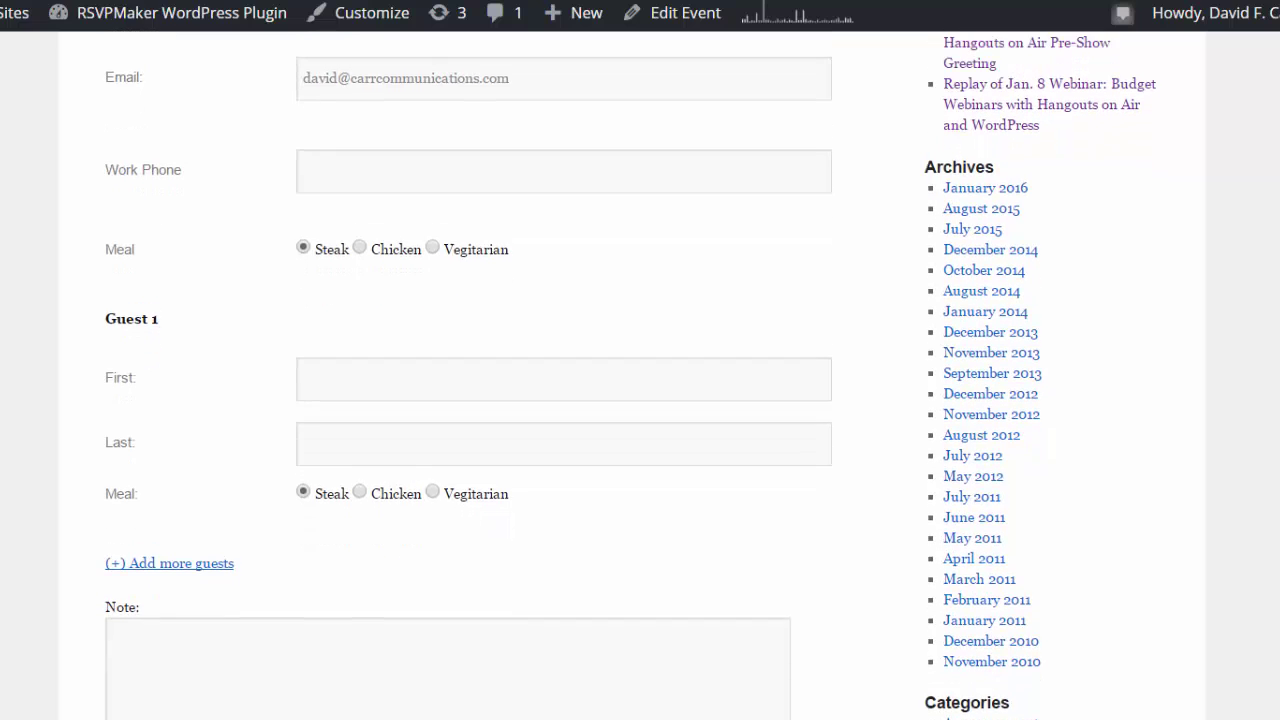
{"action": "scroll", "coordinate": [640, 400], "scroll_direction": "down", "scroll_amount": 1}
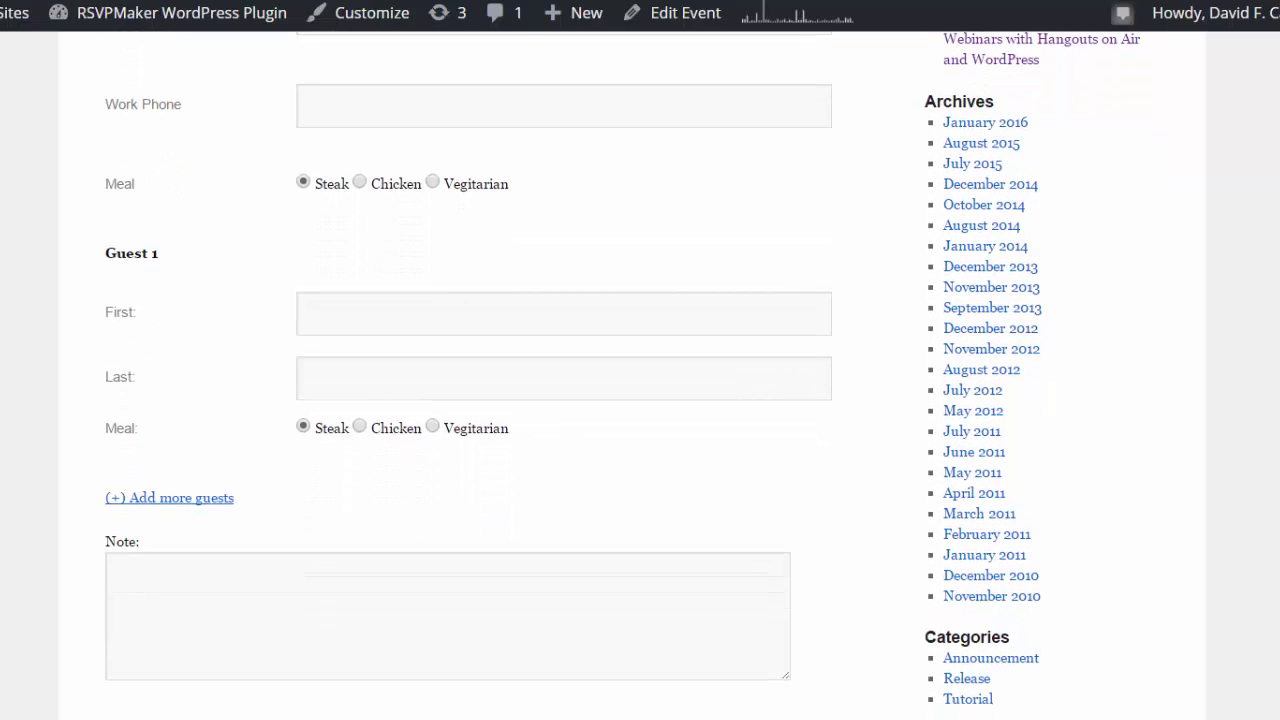
{"action": "scroll", "coordinate": [640, 400], "scroll_direction": "down", "scroll_amount": 2}
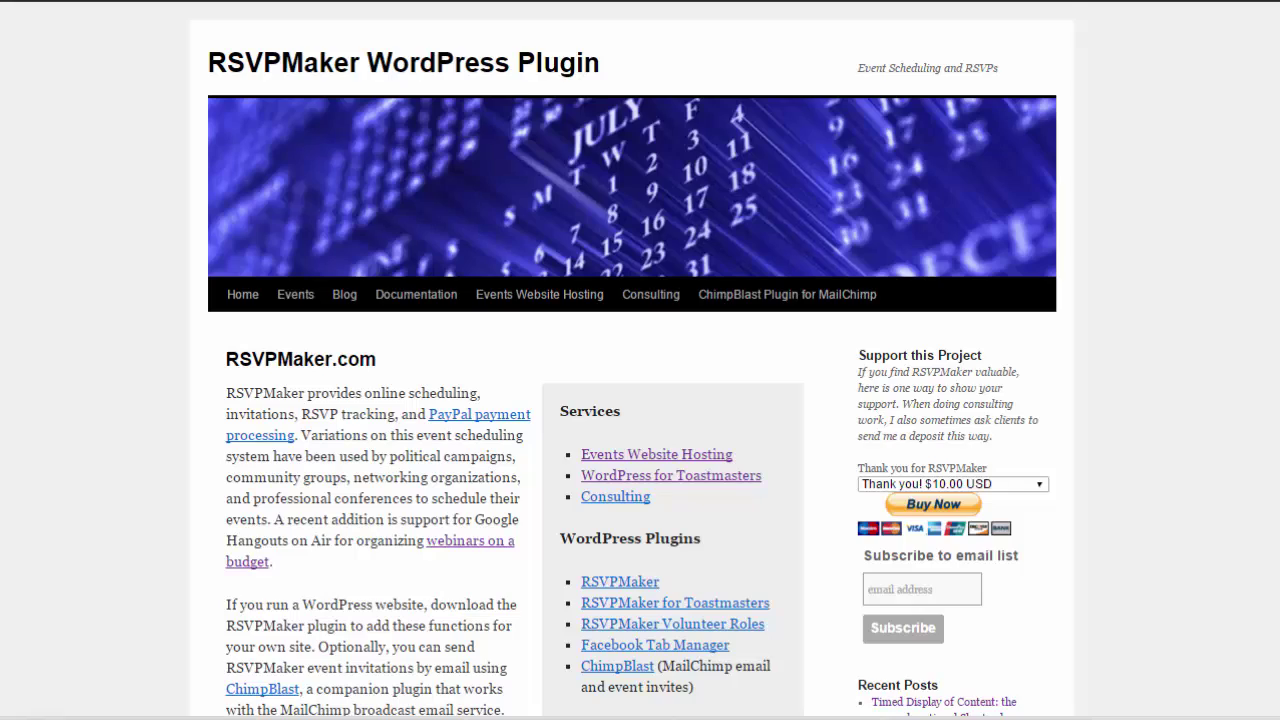
Scroll the home page down to the 'Webinar: RSVPMaker Event Management for WordPress' post.
{"action": "scroll", "coordinate": [632, 360], "scroll_direction": "down", "scroll_amount": 7}
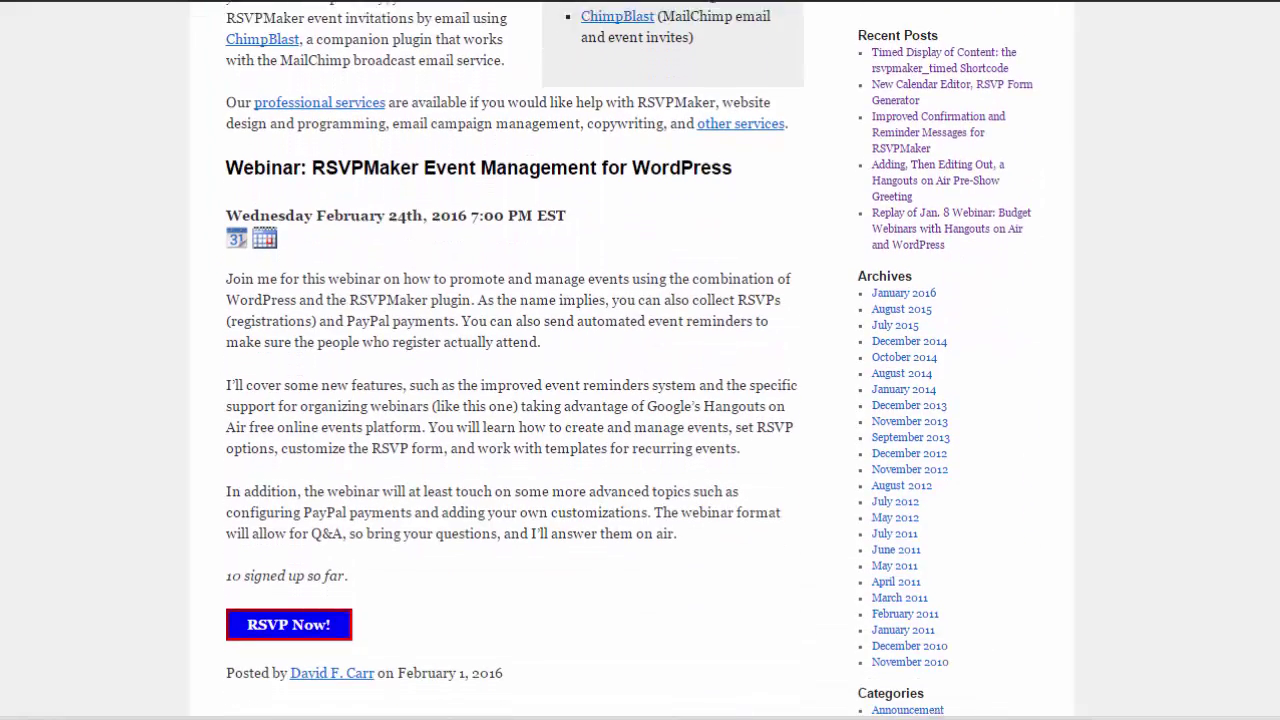
{"action": "scroll", "coordinate": [632, 360], "scroll_direction": "down", "scroll_amount": 1}
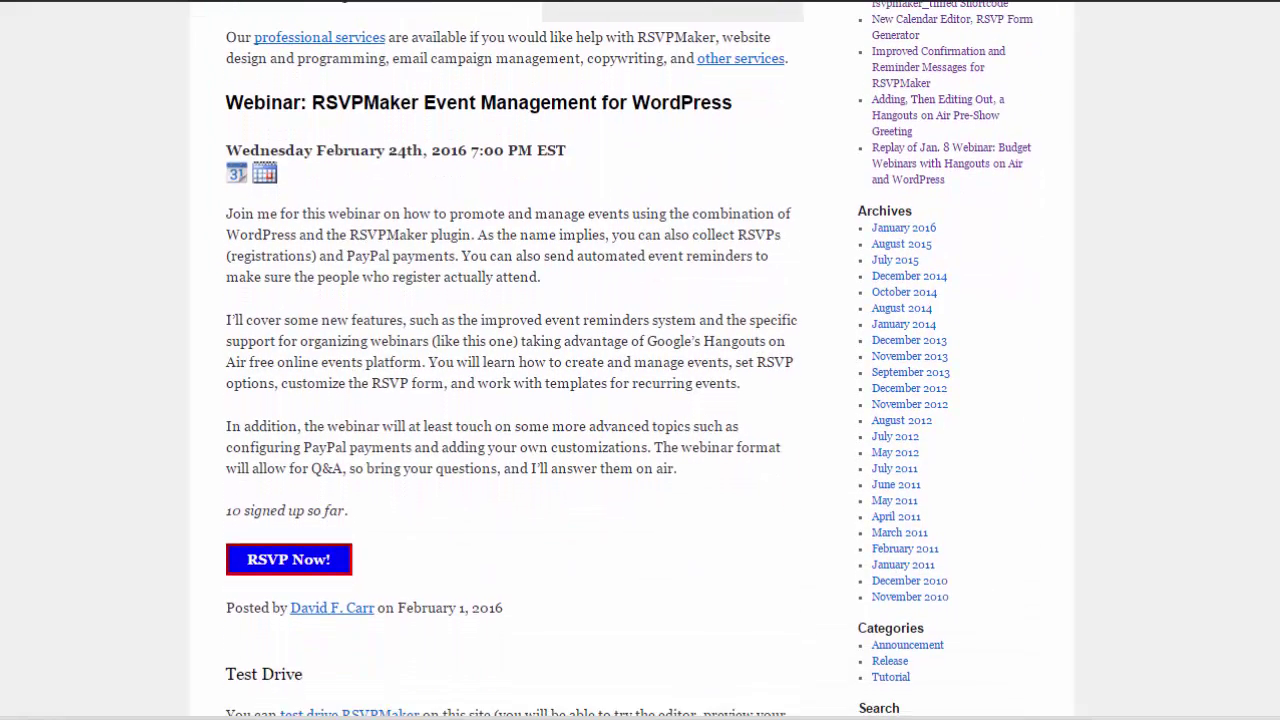